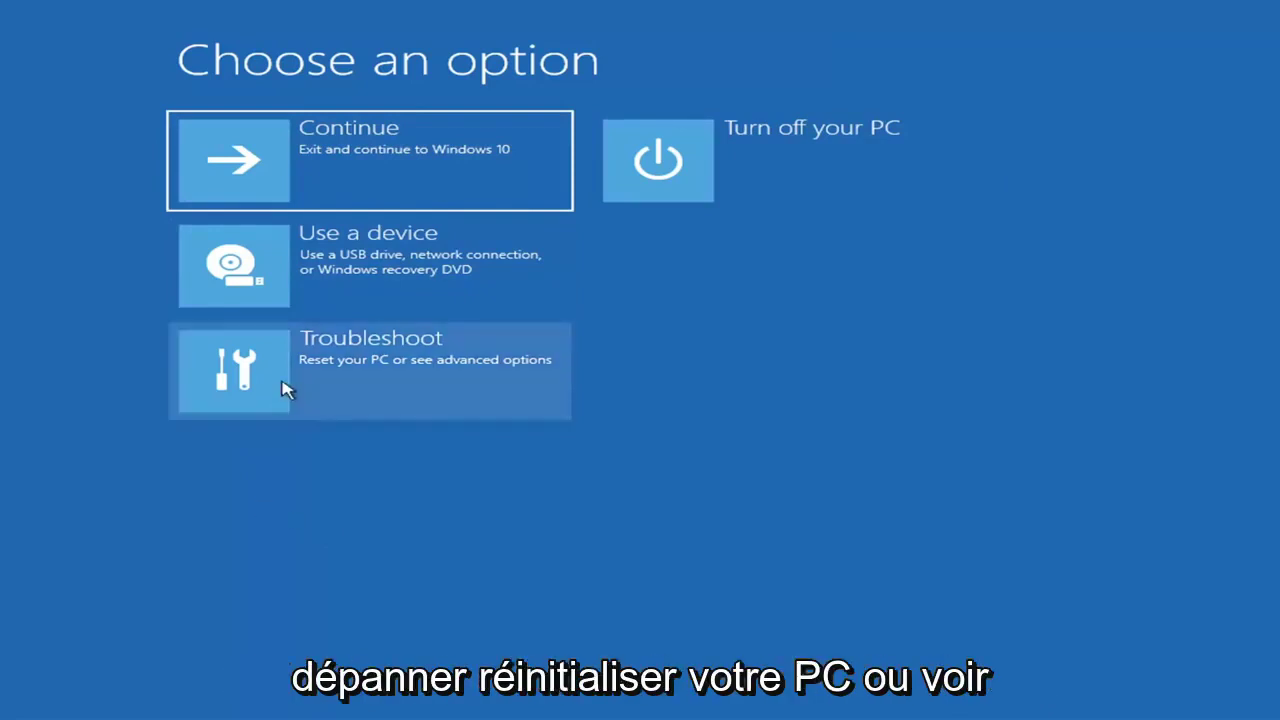
Run Startup Repair from the advanced troubleshooting options.
left_click(477, 380)
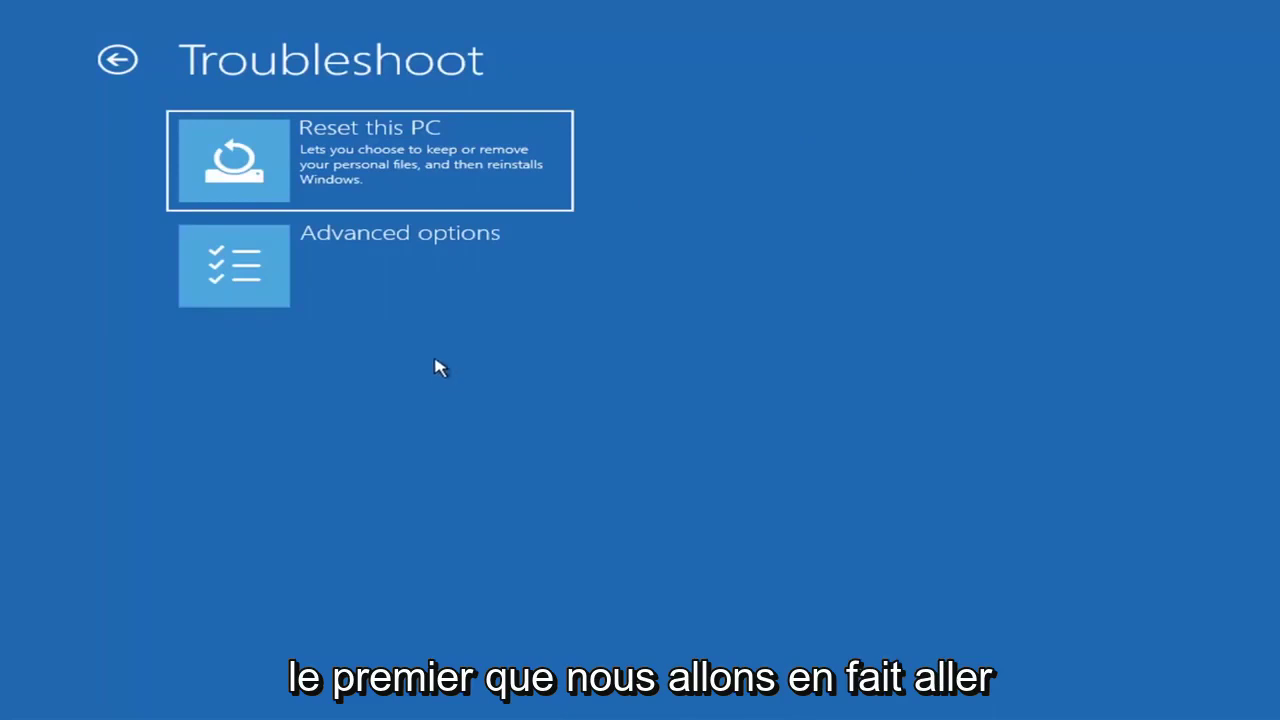
left_click(405, 272)
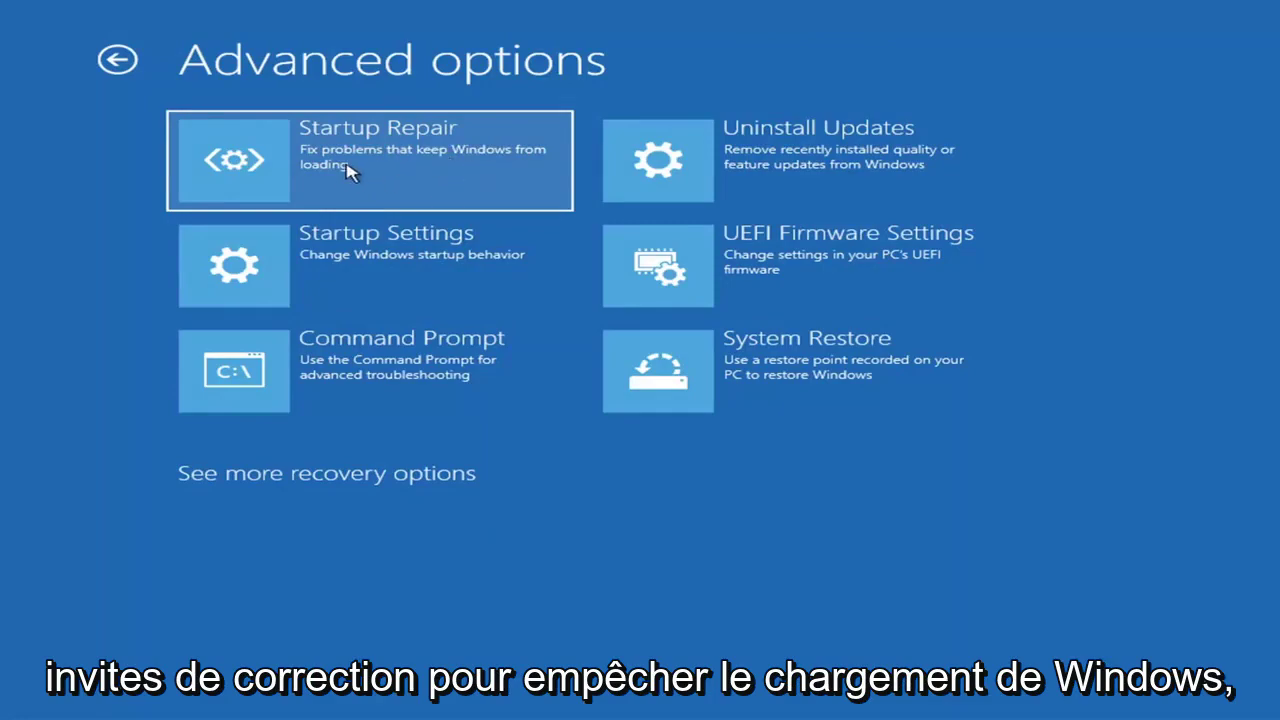
left_click(370, 160)
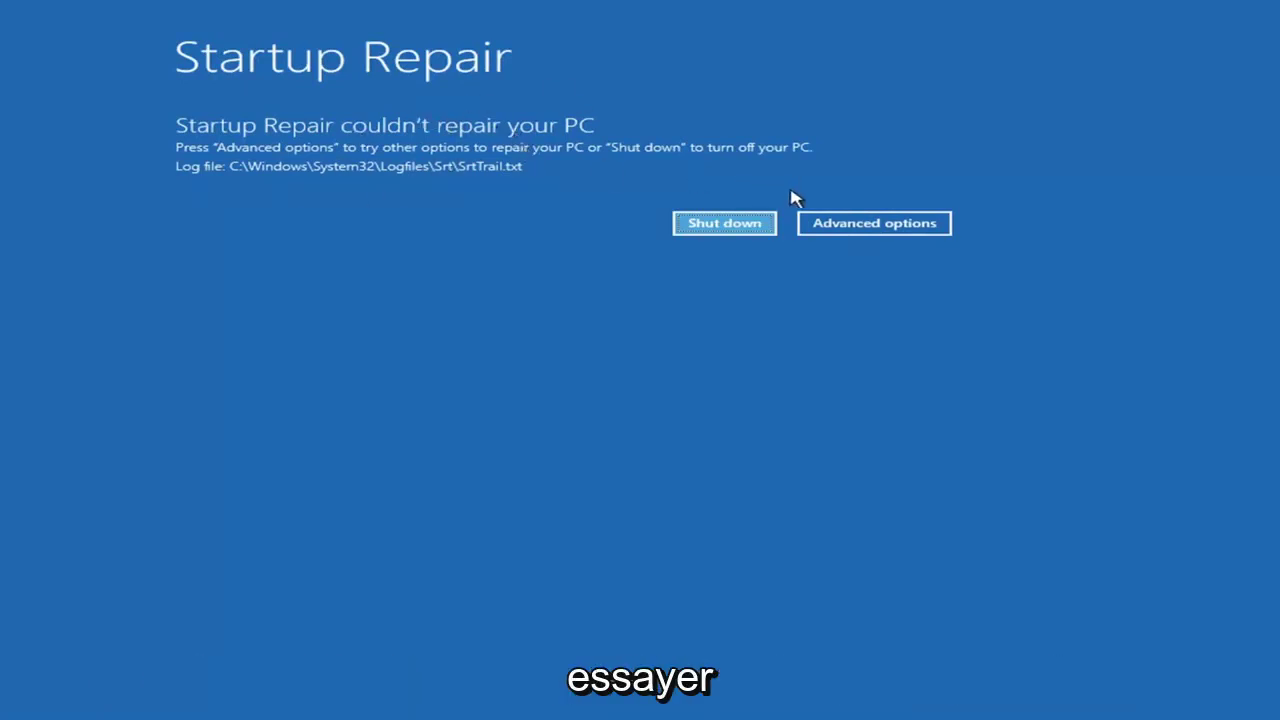
View the Startup Settings page under the advanced troubleshooting options, then return to the advanced options.
left_click(890, 224)
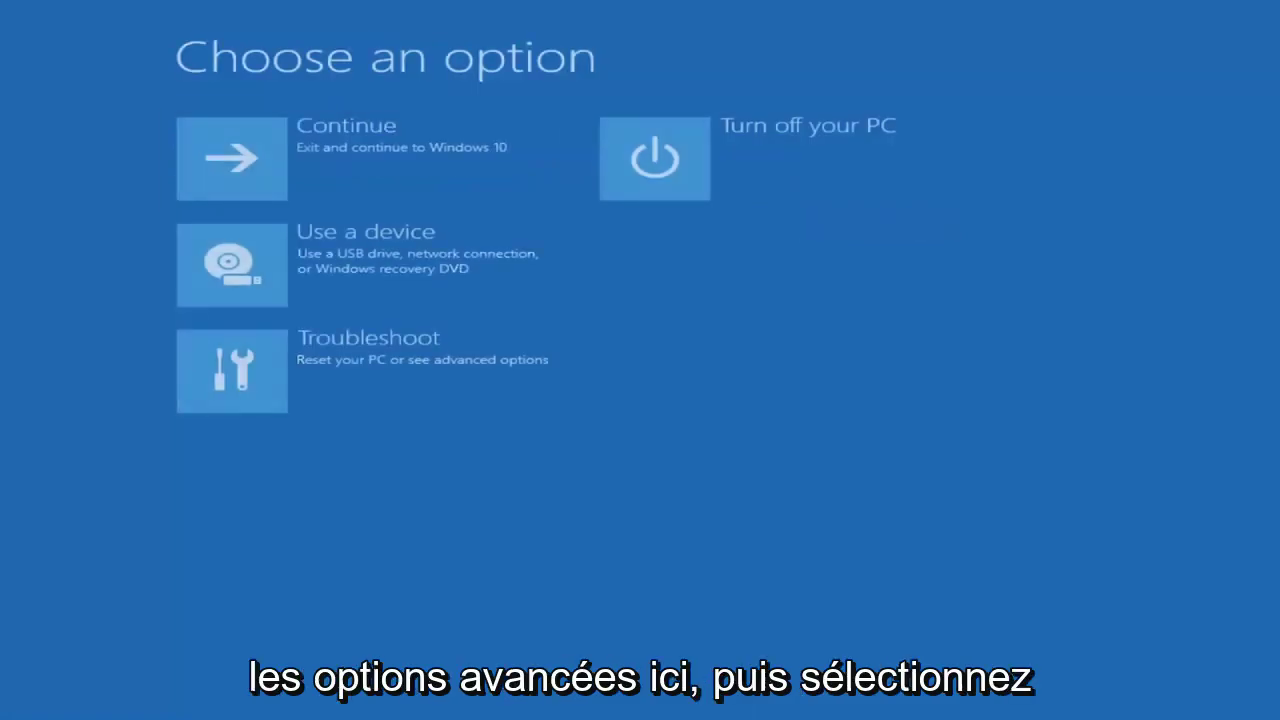
left_click(393, 371)
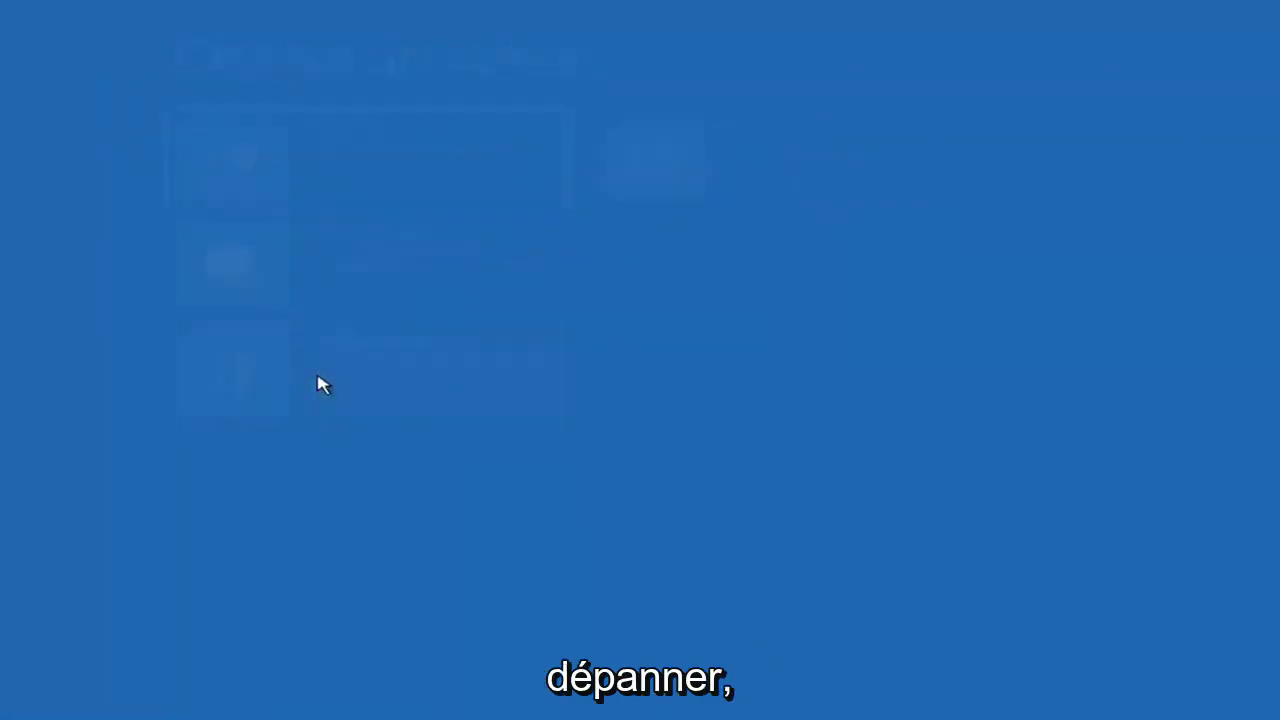
left_click(335, 281)
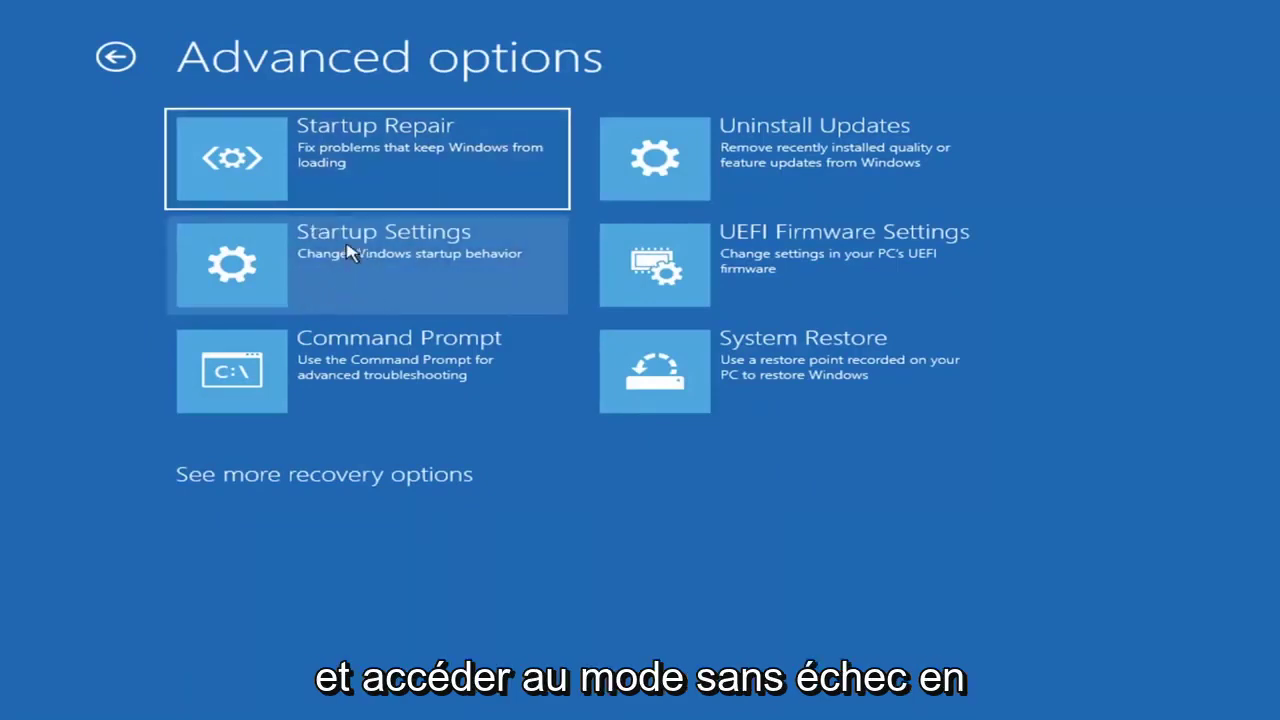
left_click(330, 266)
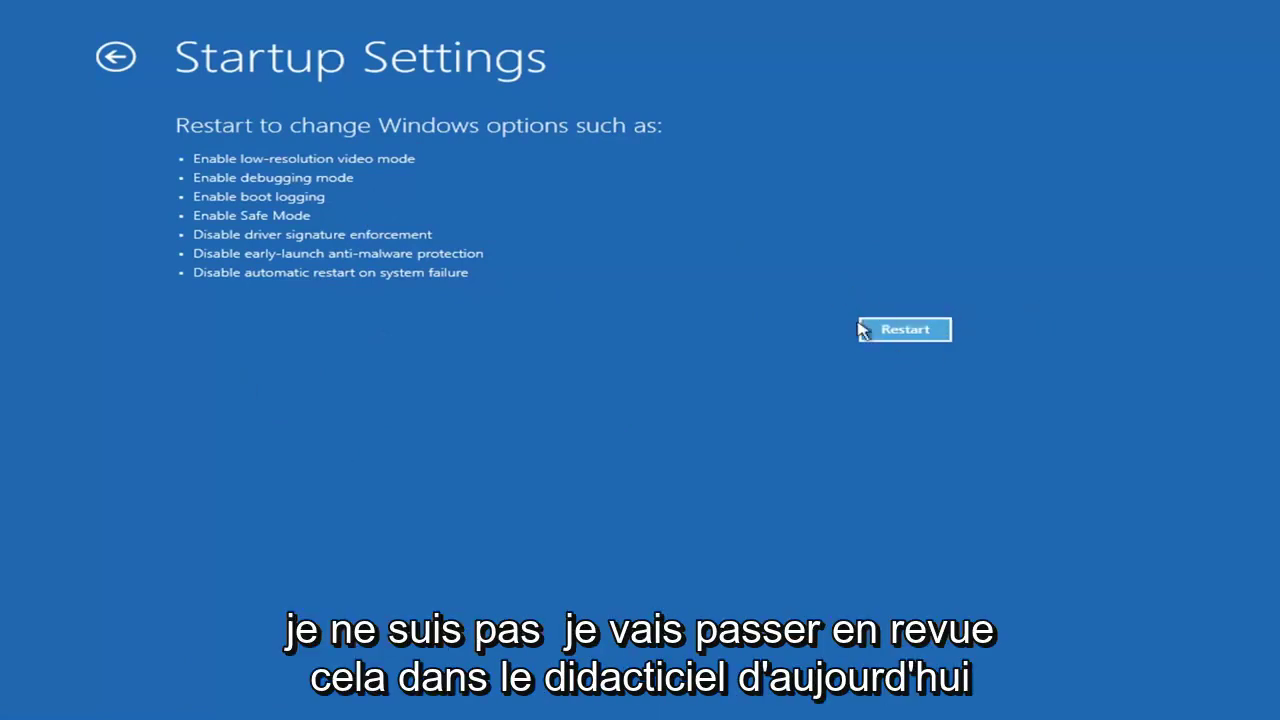
left_click(929, 332)
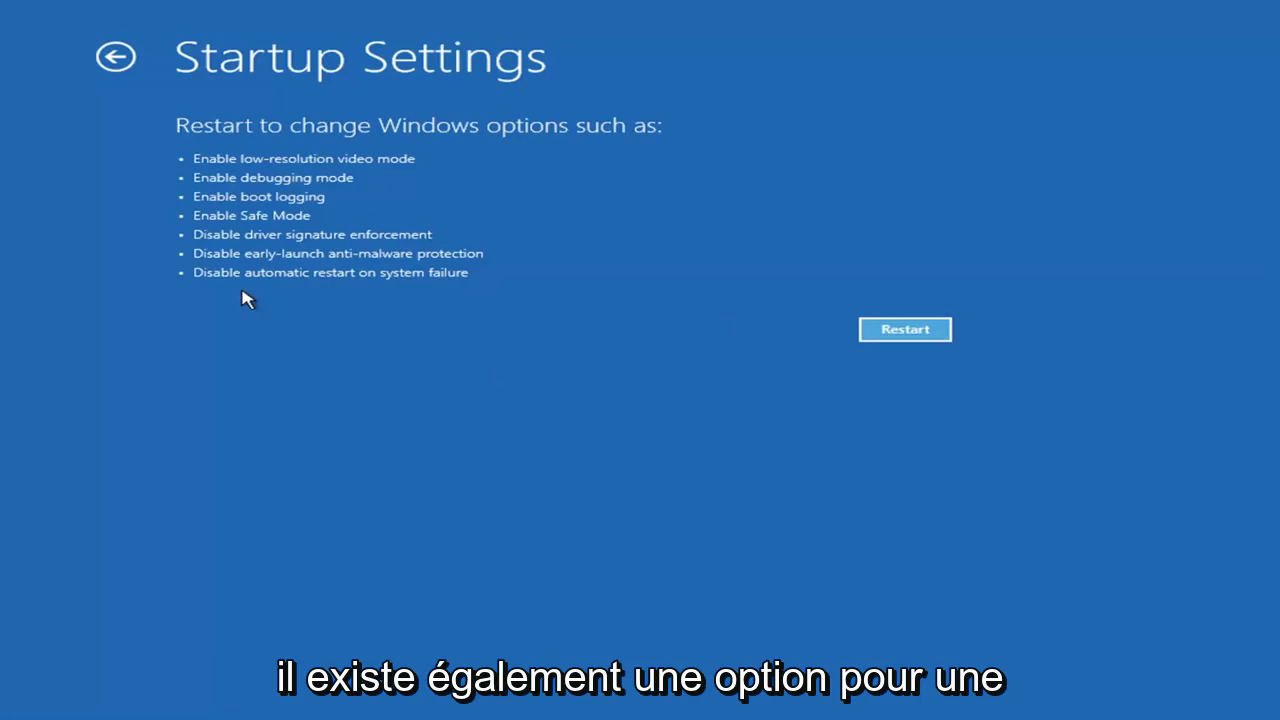
left_click(113, 57)
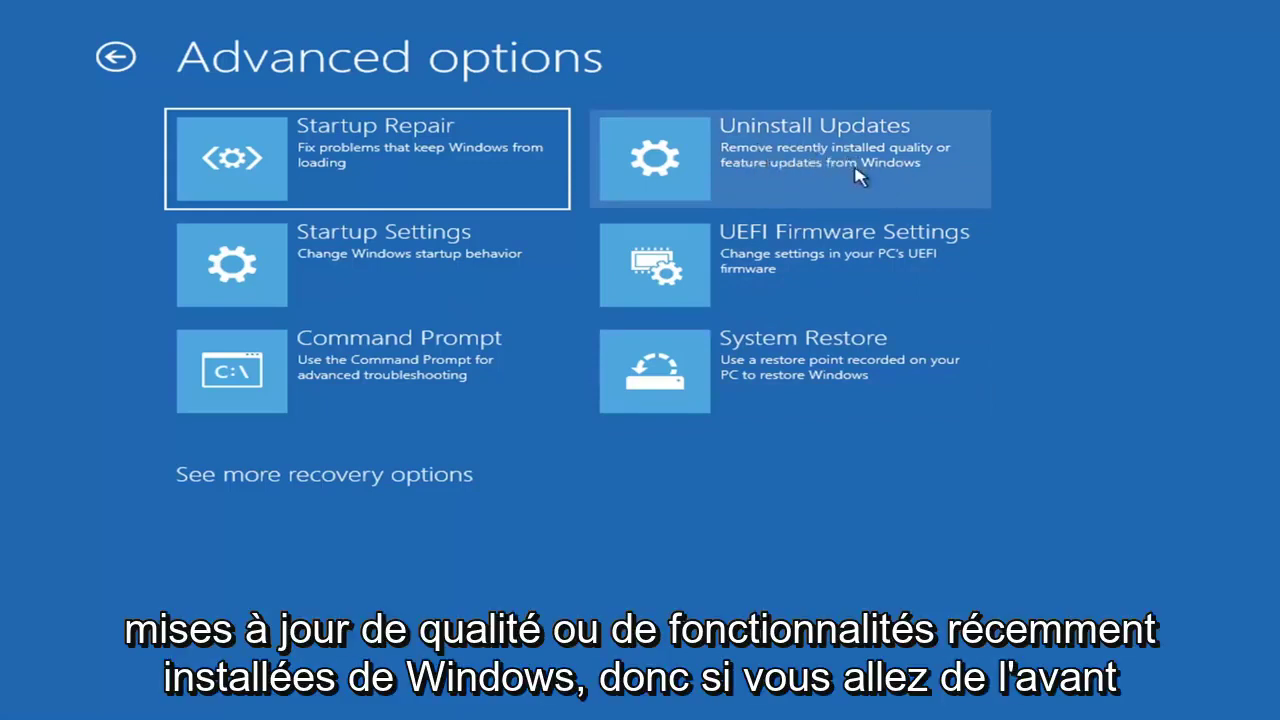
View the choices for uninstalling the latest quality or feature update, then return to the advanced options.
left_click(746, 164)
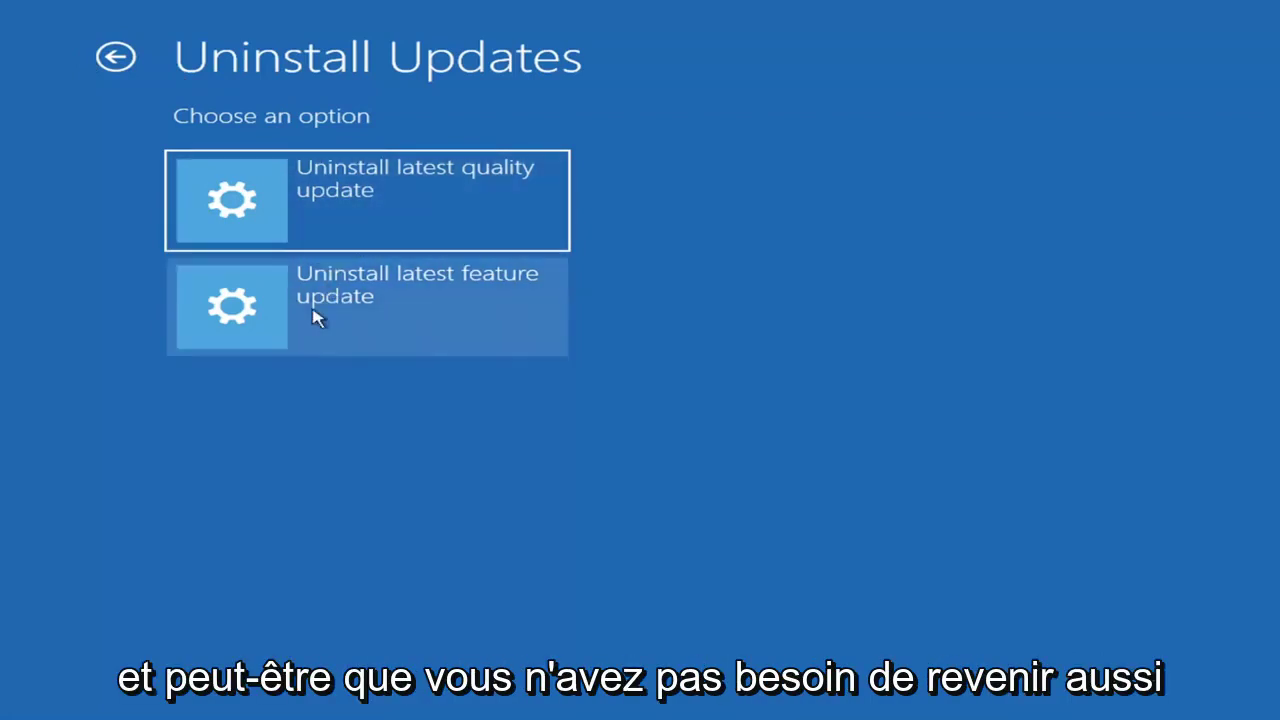
left_click(118, 57)
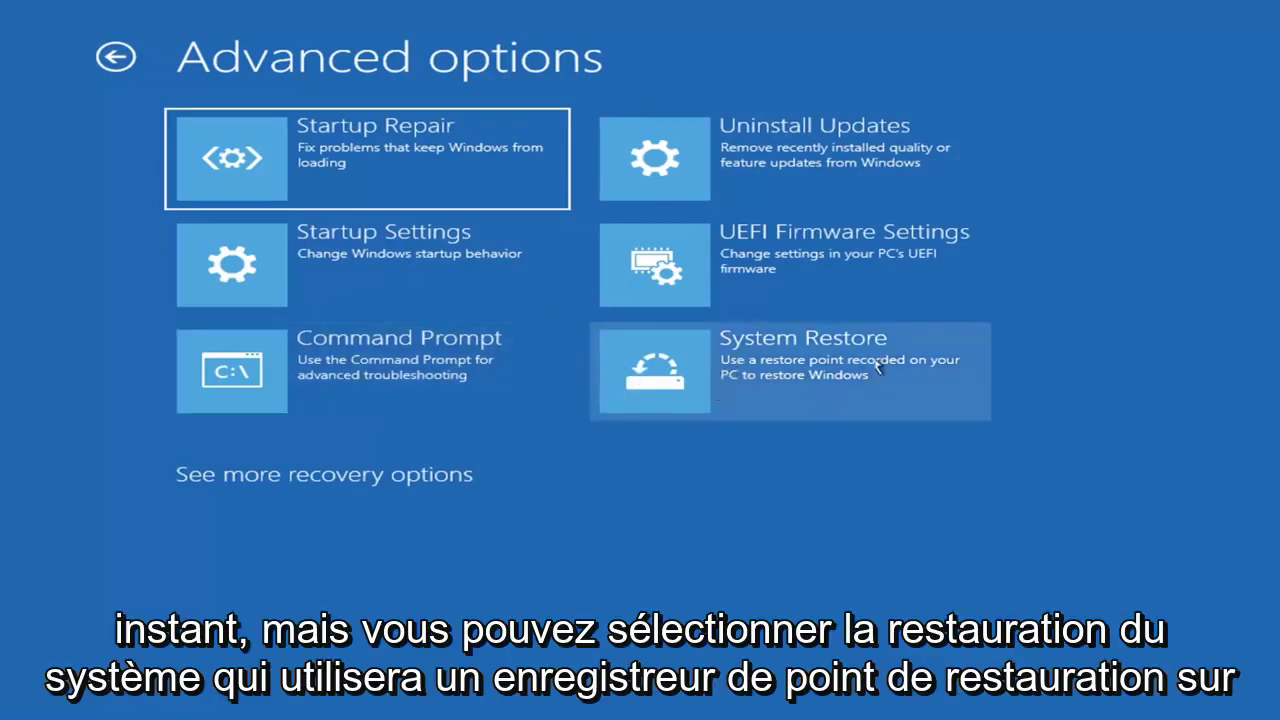
Restore Windows to the "Before Updates" restore point of 7/9/2021 with System Restore, restart the PC and dismiss the completion notice.
left_click(830, 384)
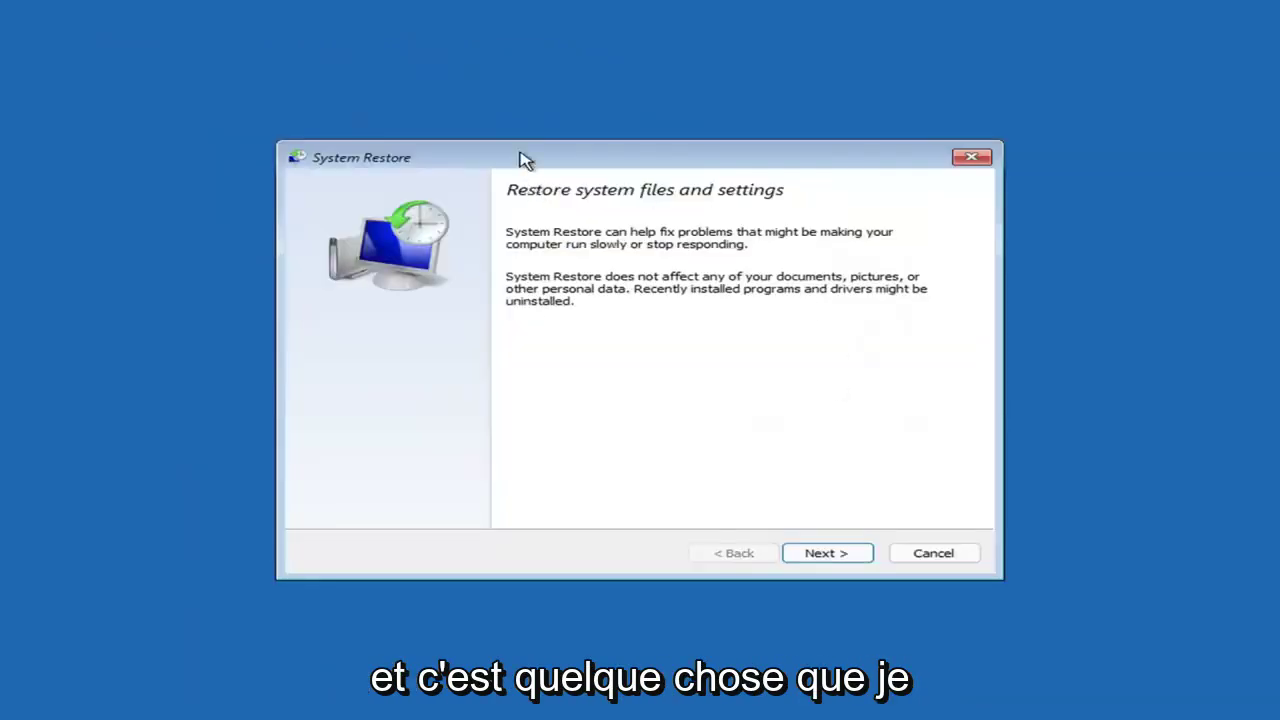
left_click(816, 553)
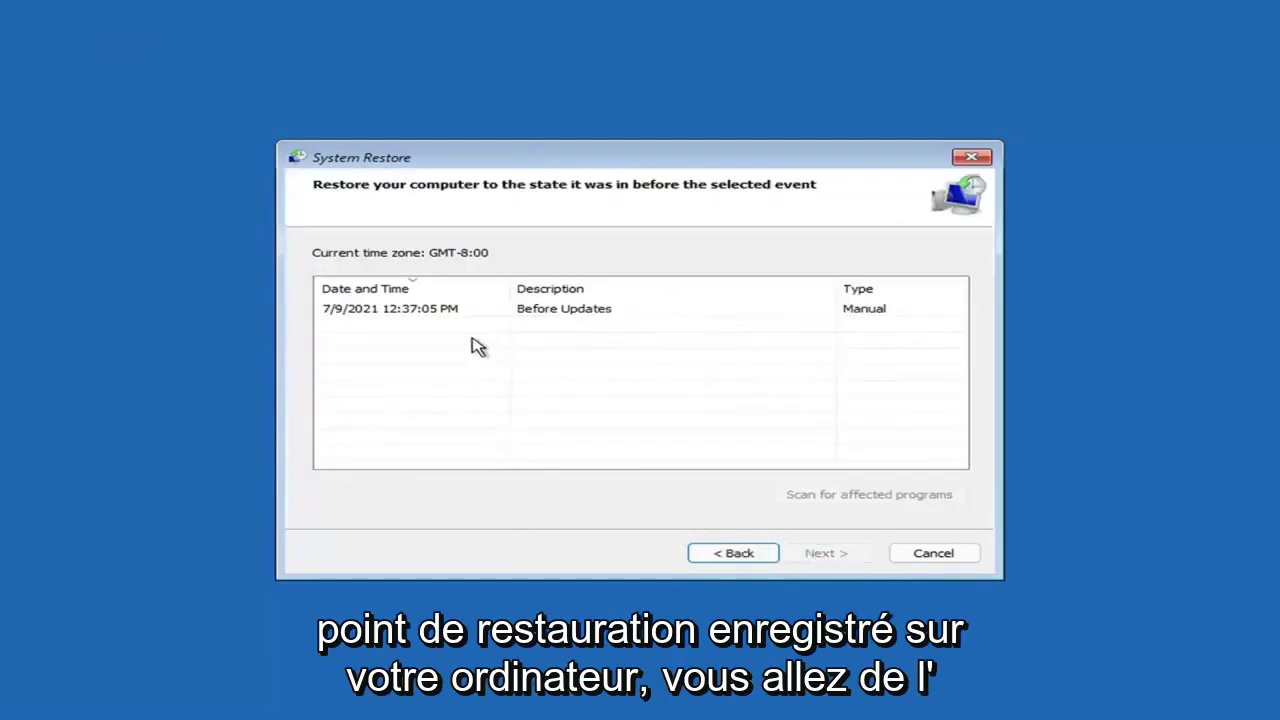
left_click(395, 317)
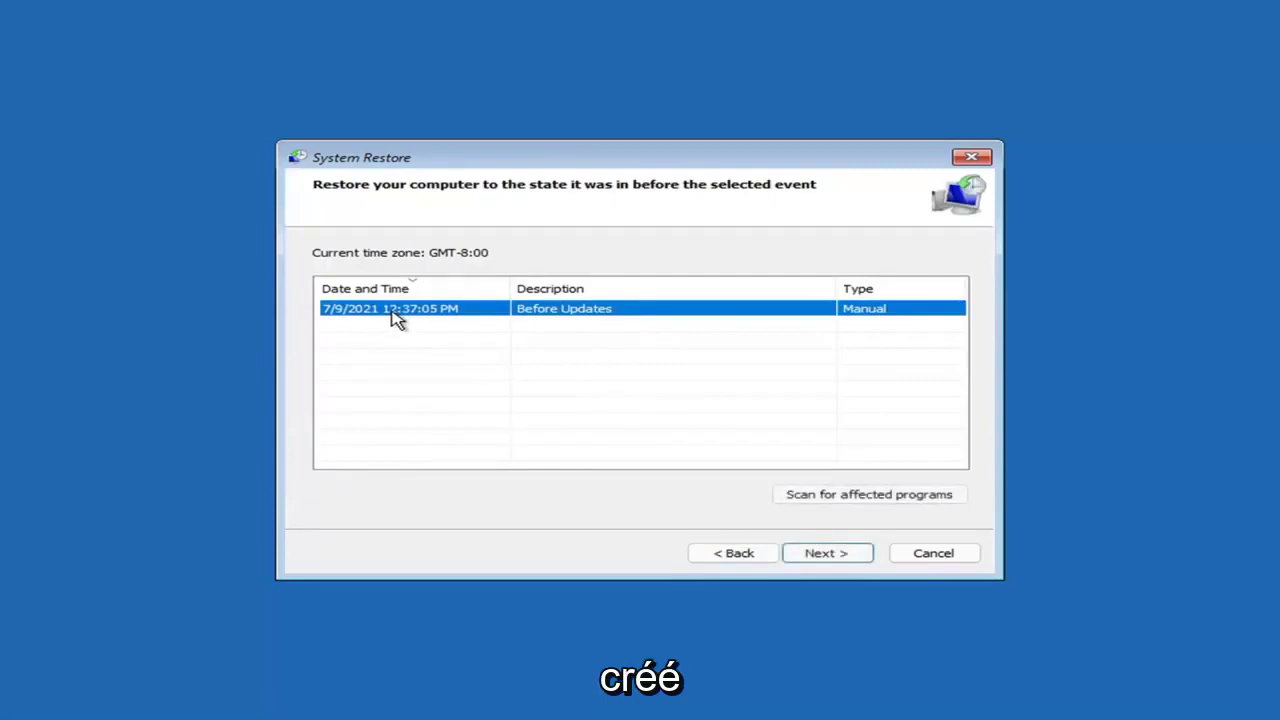
left_click(842, 557)
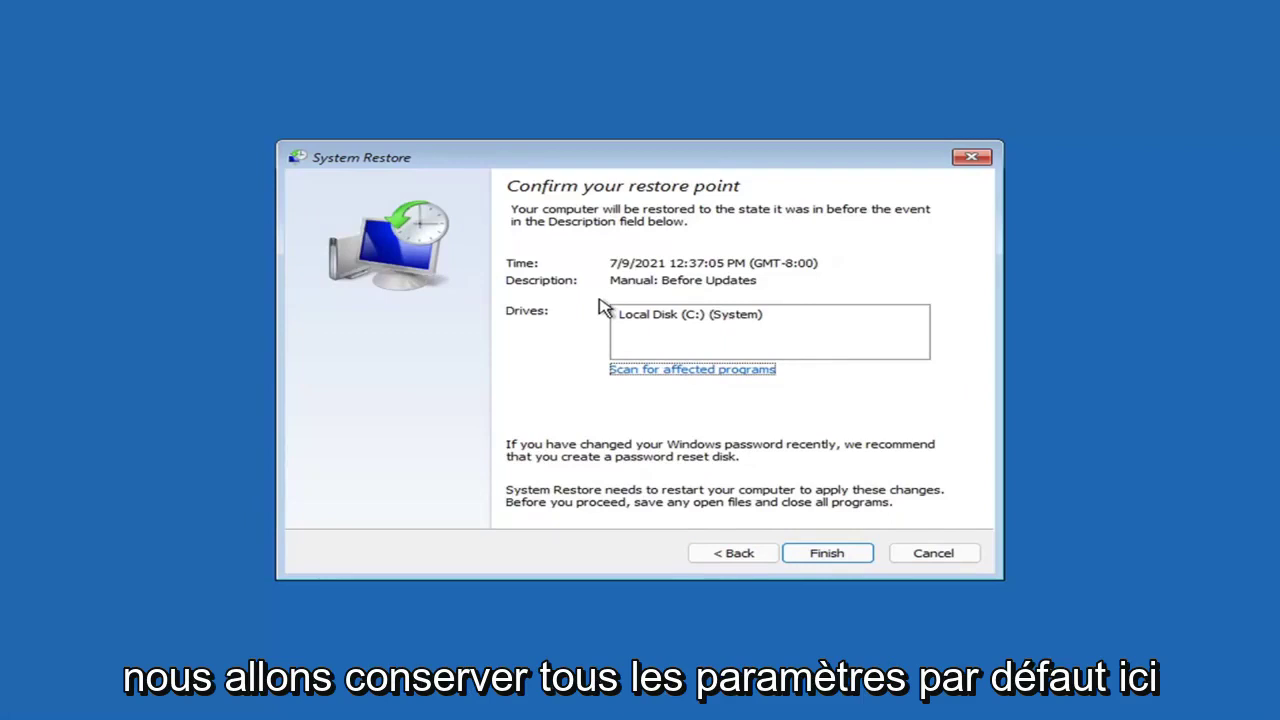
left_click(826, 561)
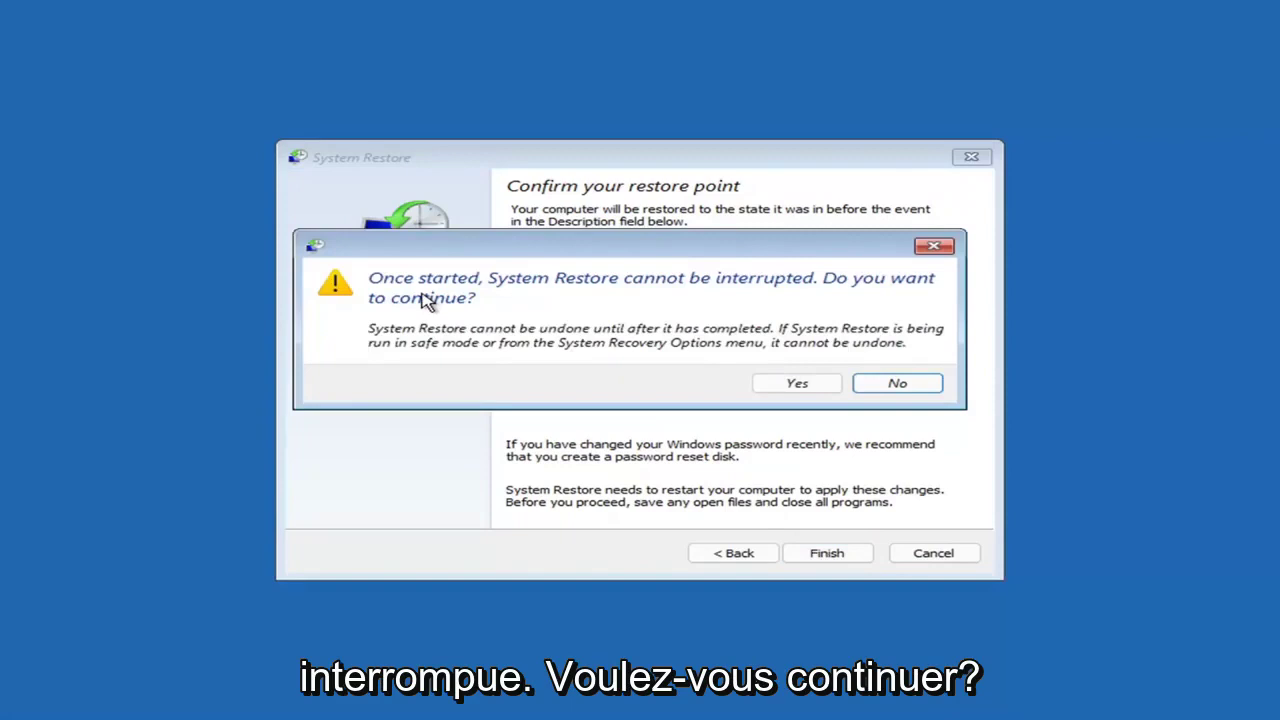
left_click(800, 392)
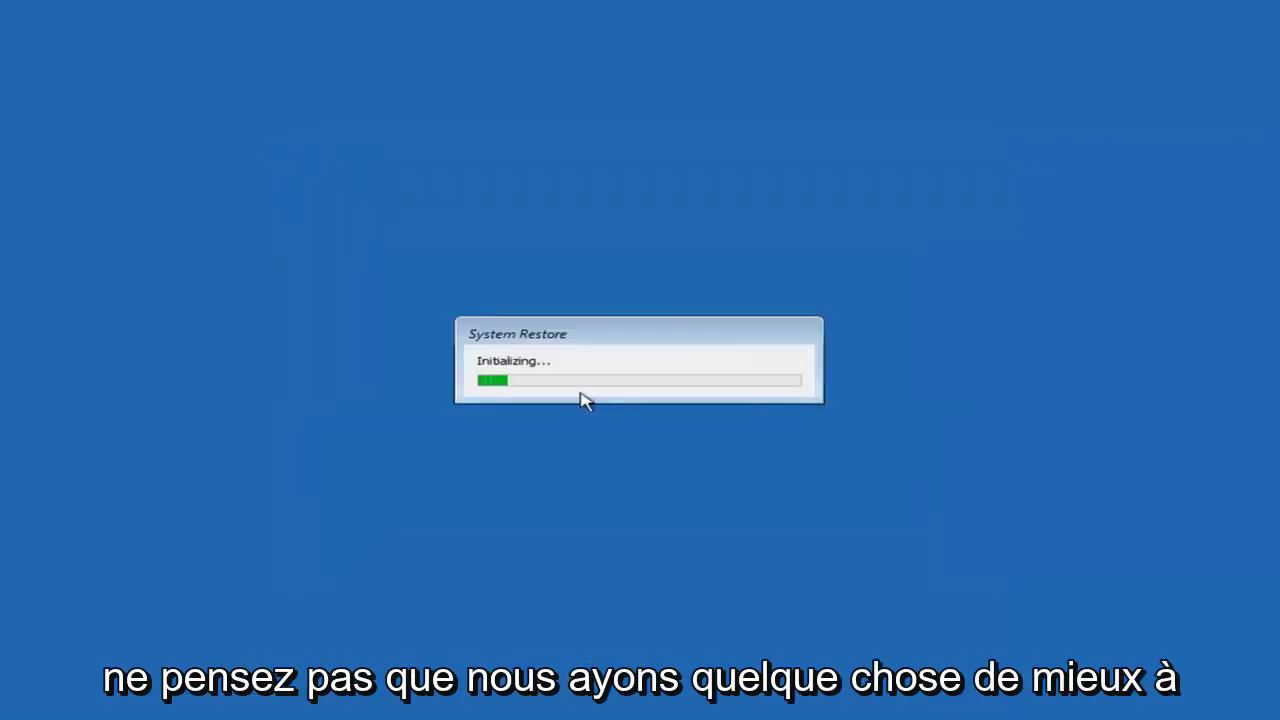
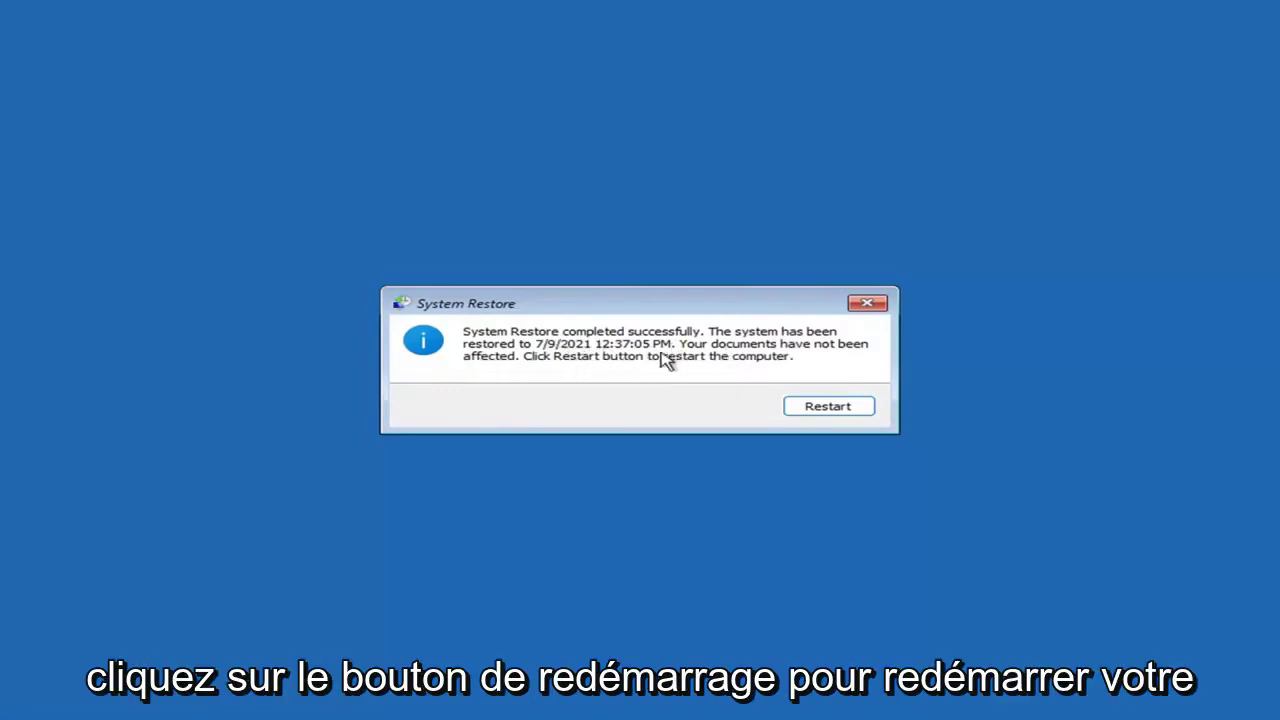
left_click(818, 407)
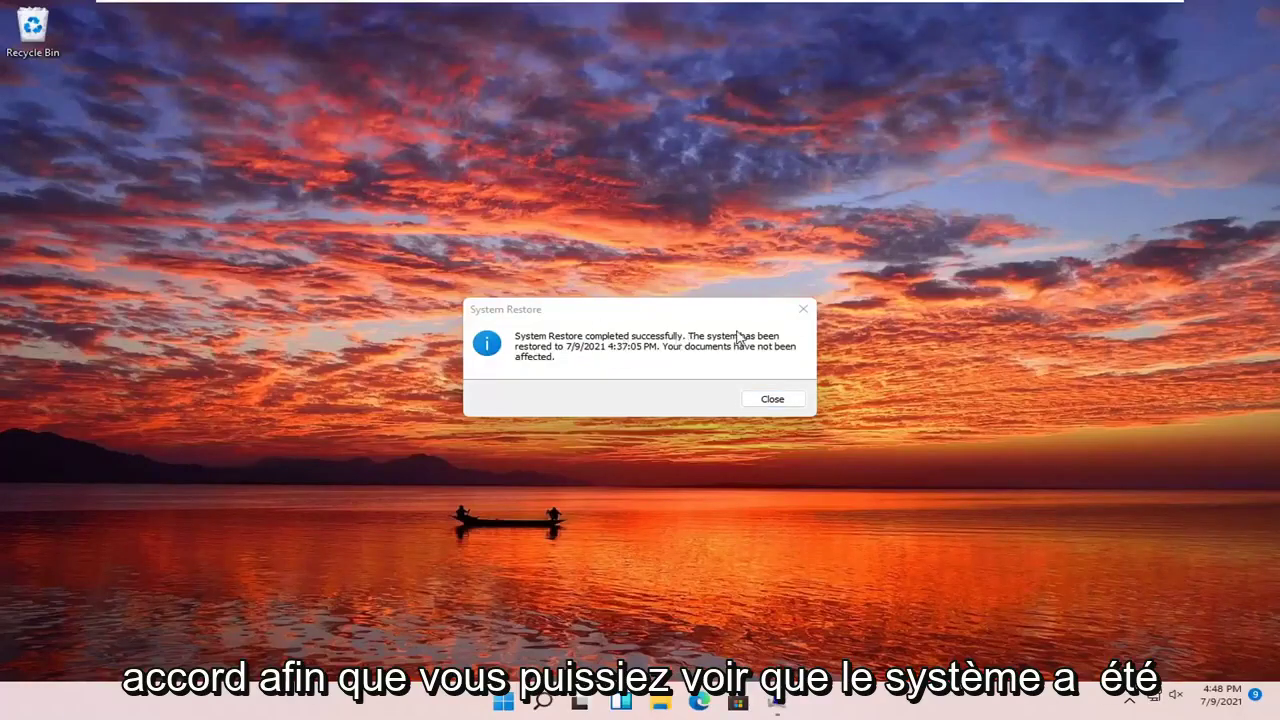
left_click(804, 310)
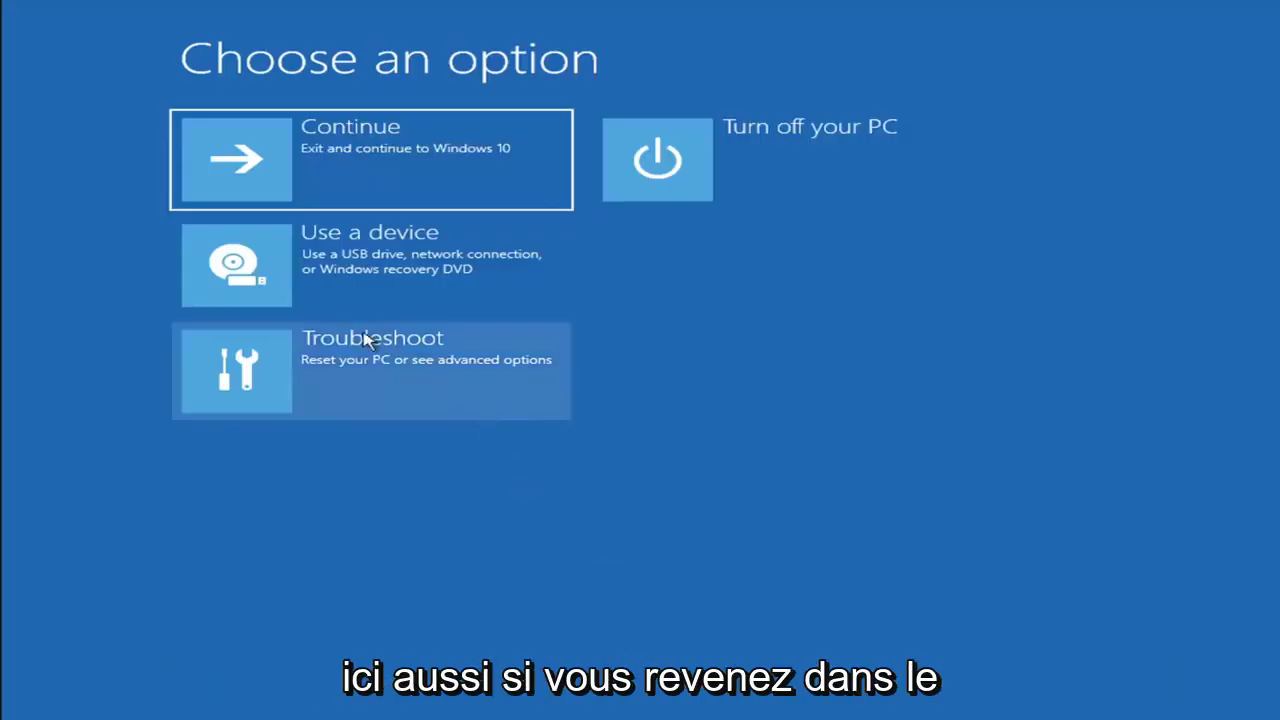
View the Reset this PC choices for keeping or removing files, then return to the main recovery options.
left_click(366, 378)
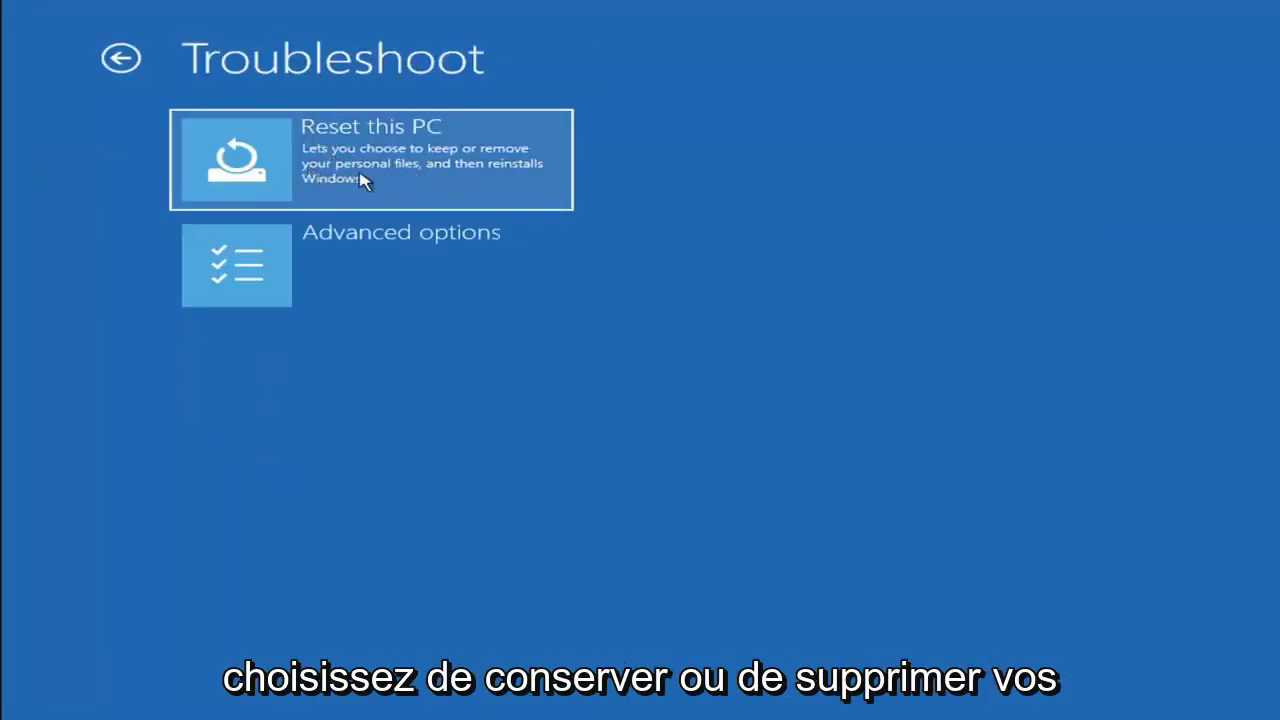
left_click(420, 184)
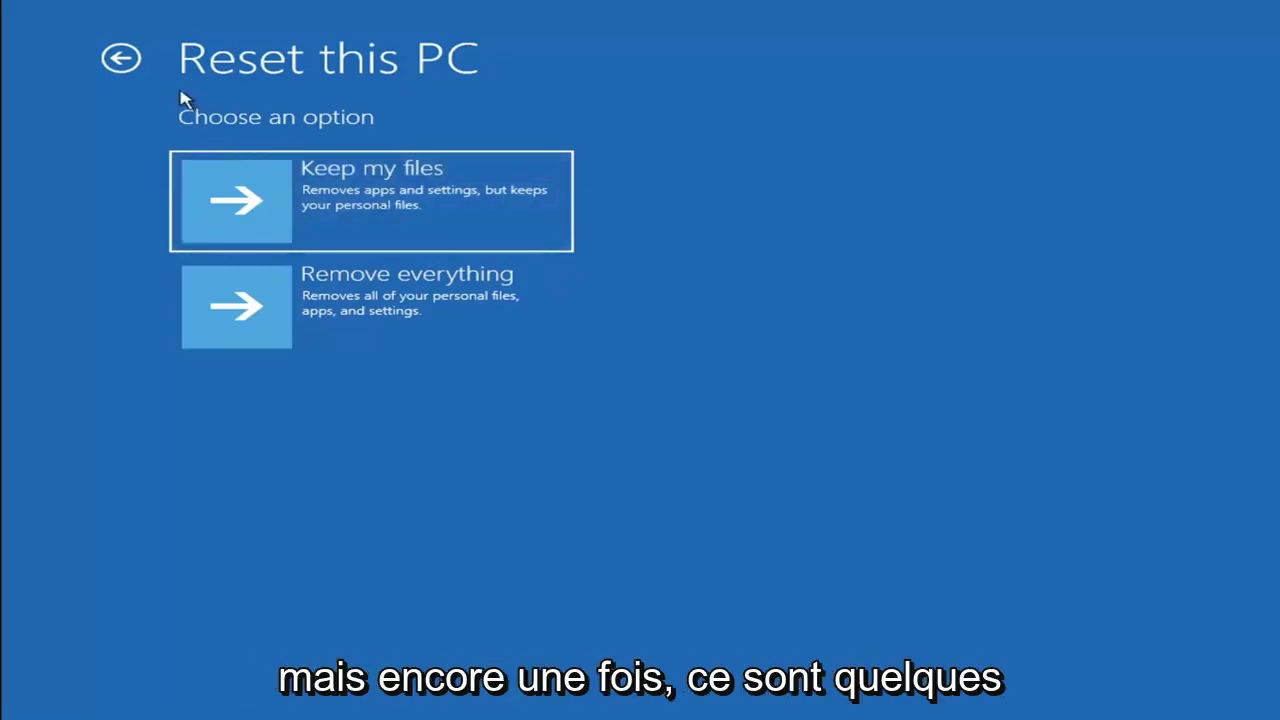
left_click(122, 60)
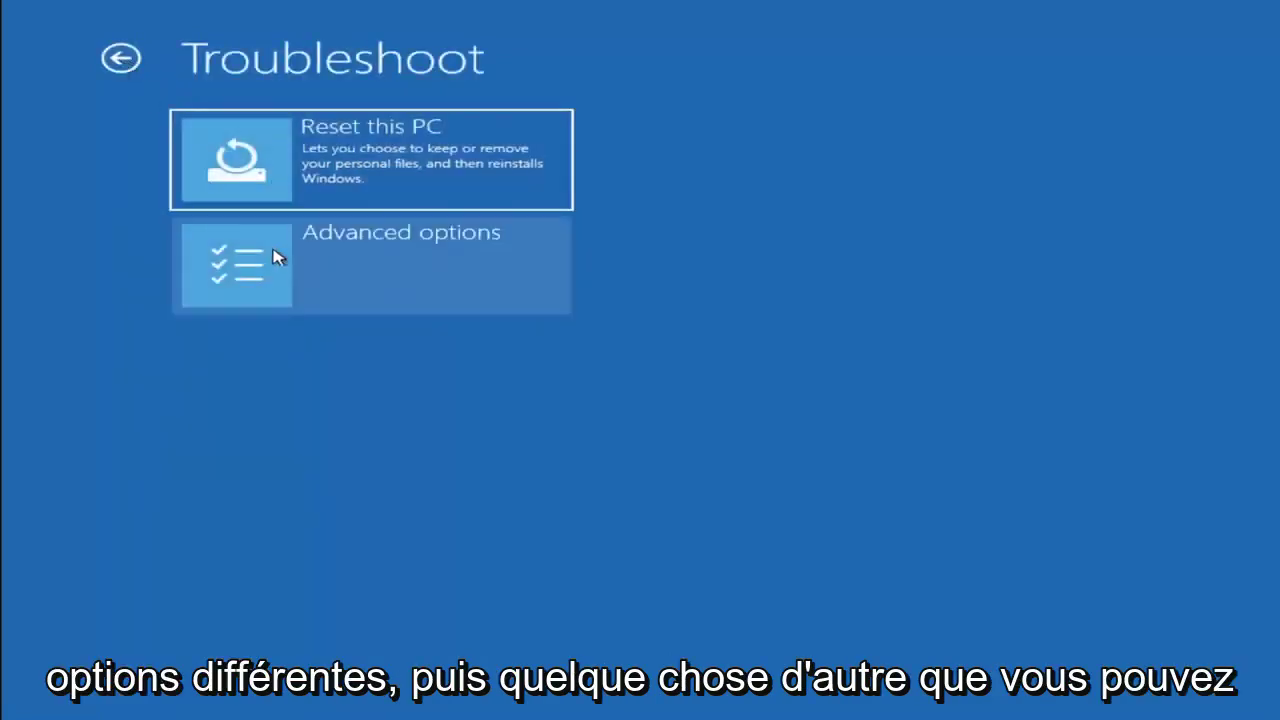
left_click(122, 60)
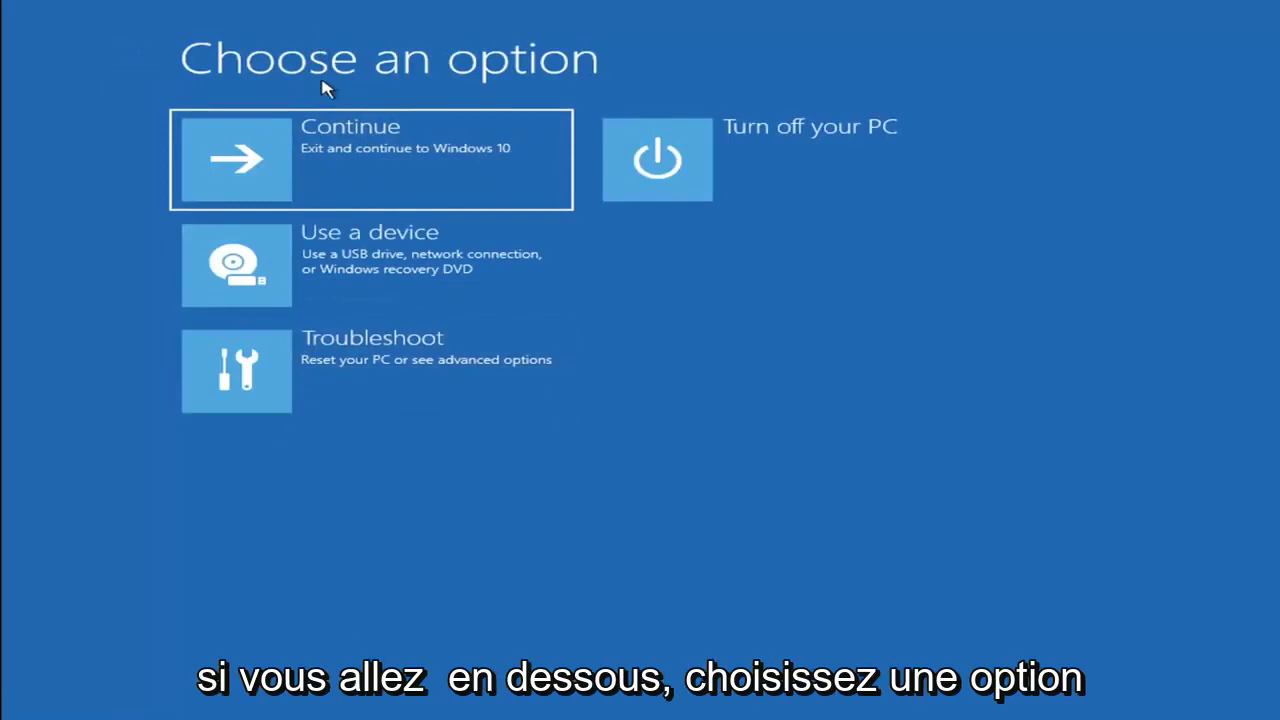
Open the Command Prompt from the advanced troubleshooting options.
left_click(390, 377)
left_click(383, 277)
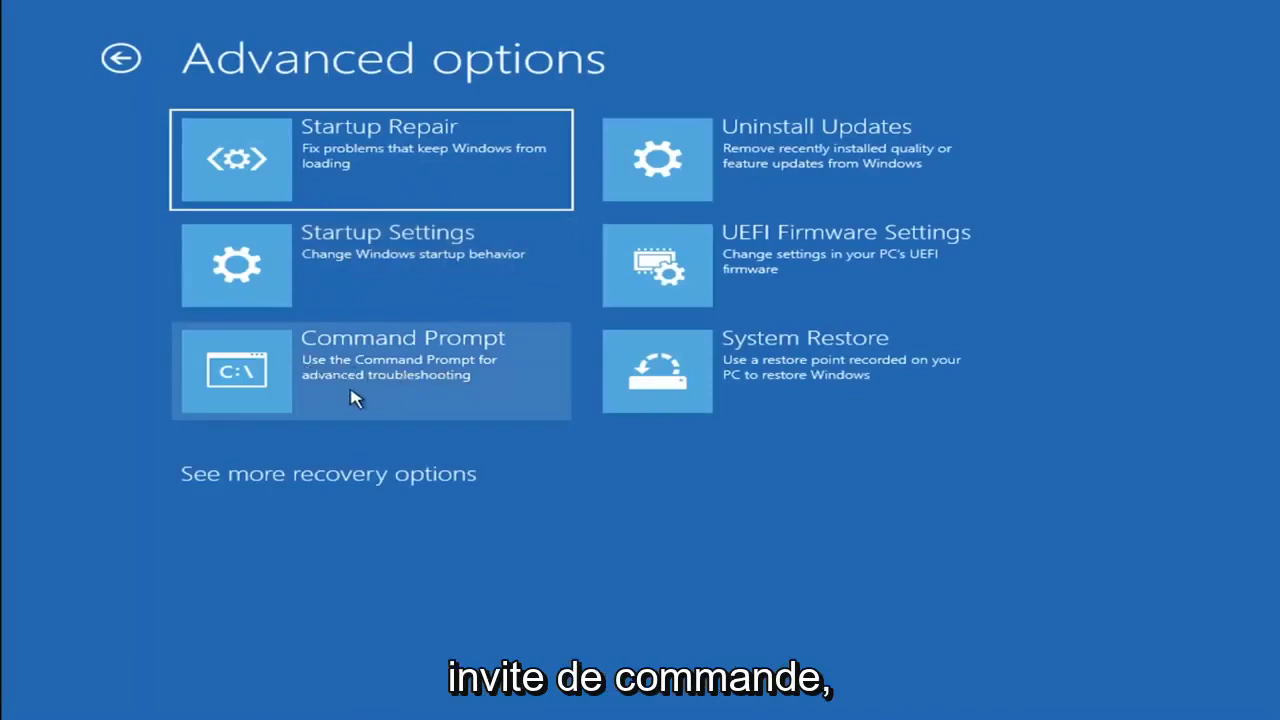
left_click(318, 380)
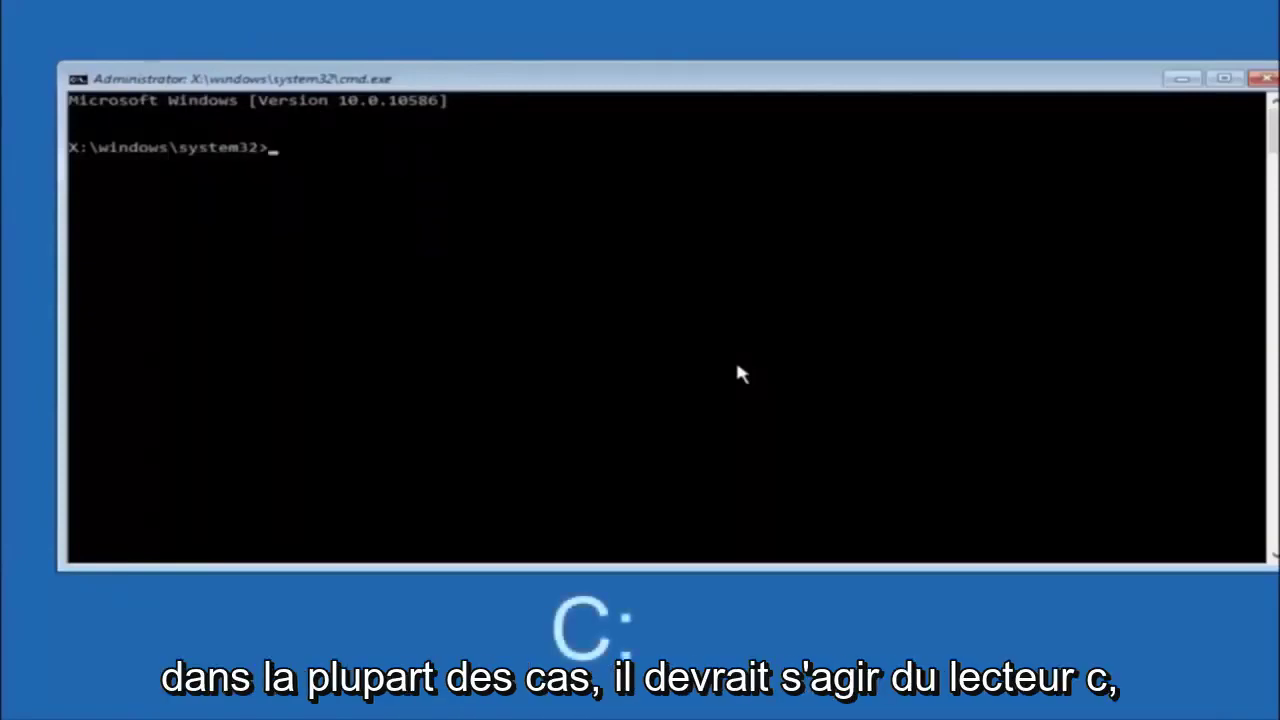
Switch the command line to the C: drive and list its contents with dir.
type("c")
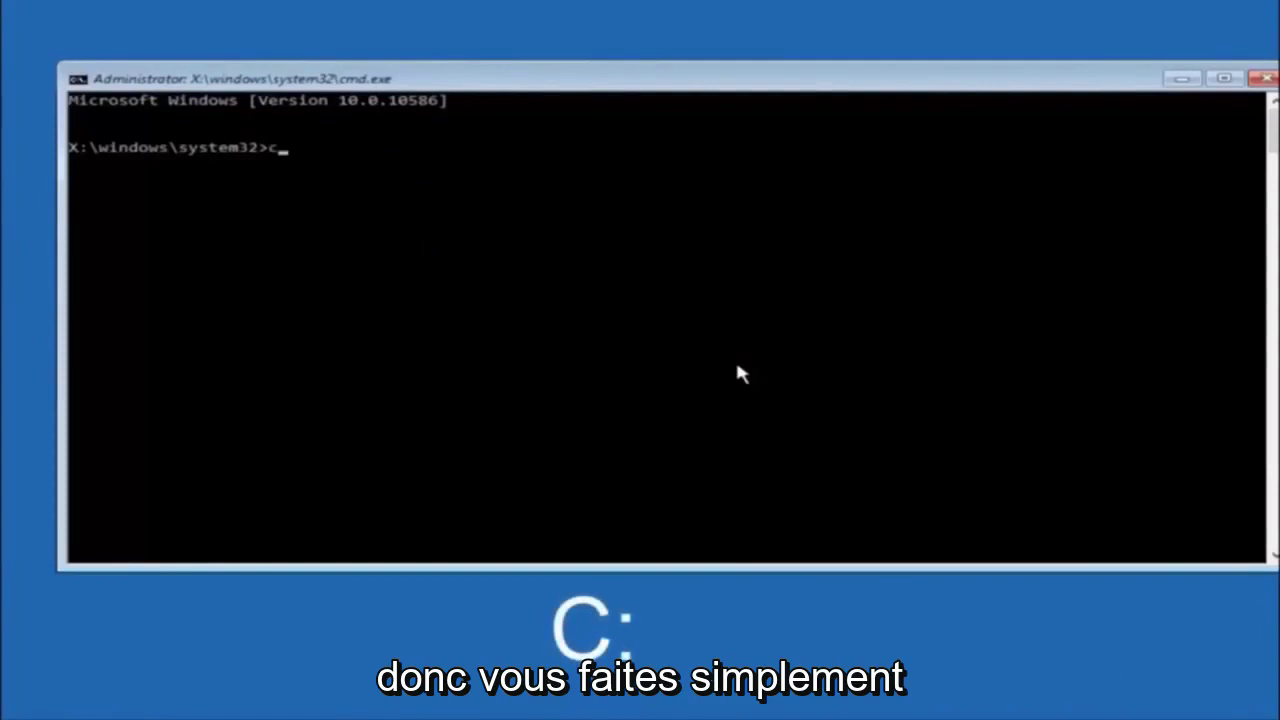
type(":")
key("Return")
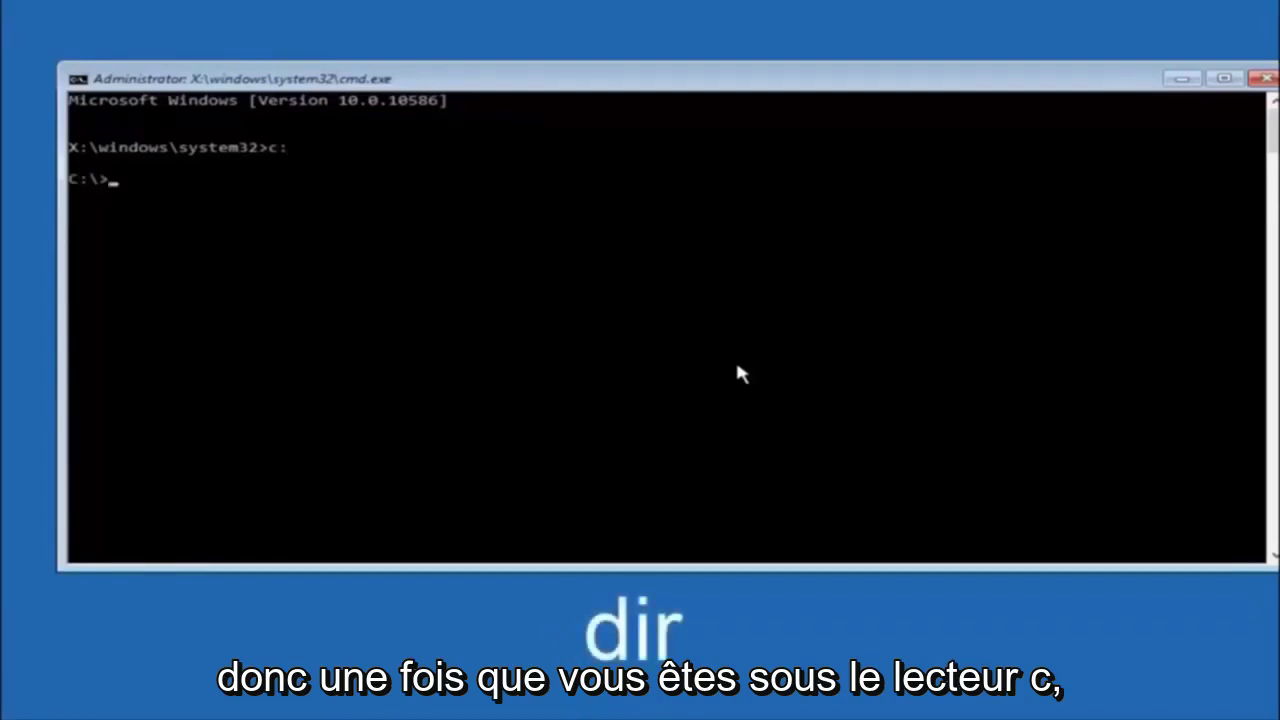
type("dir")
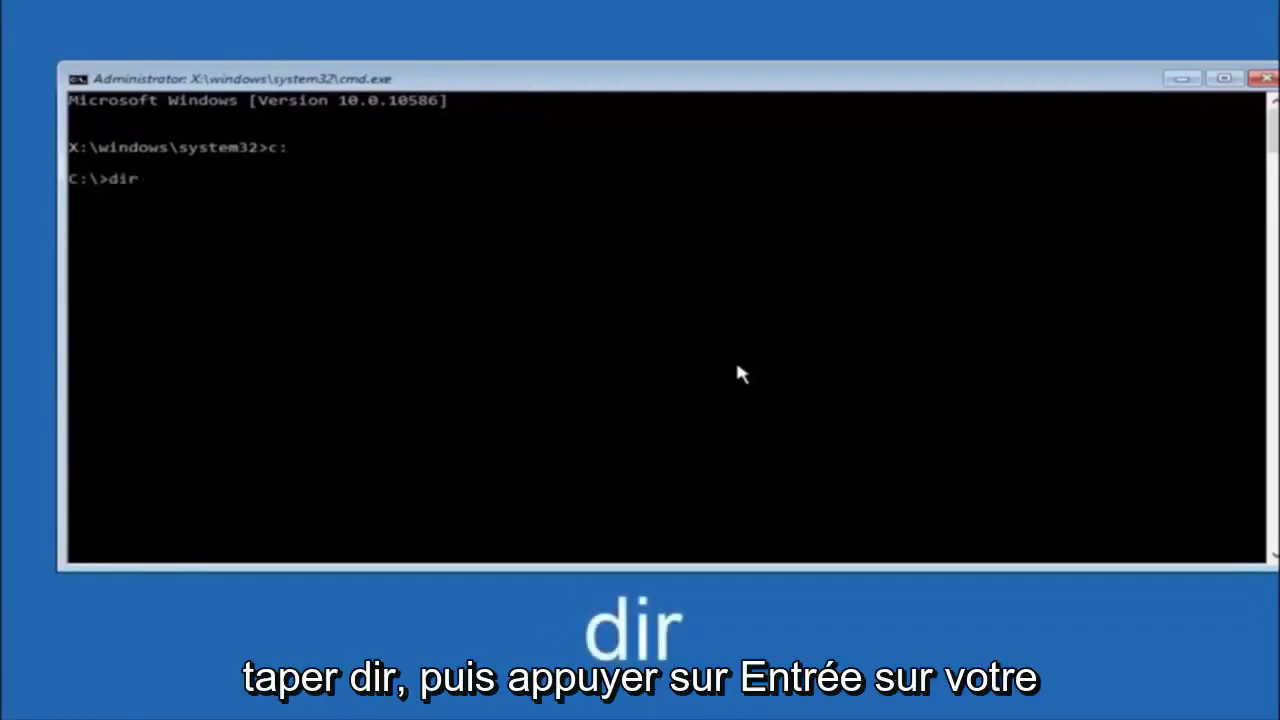
key("Return")
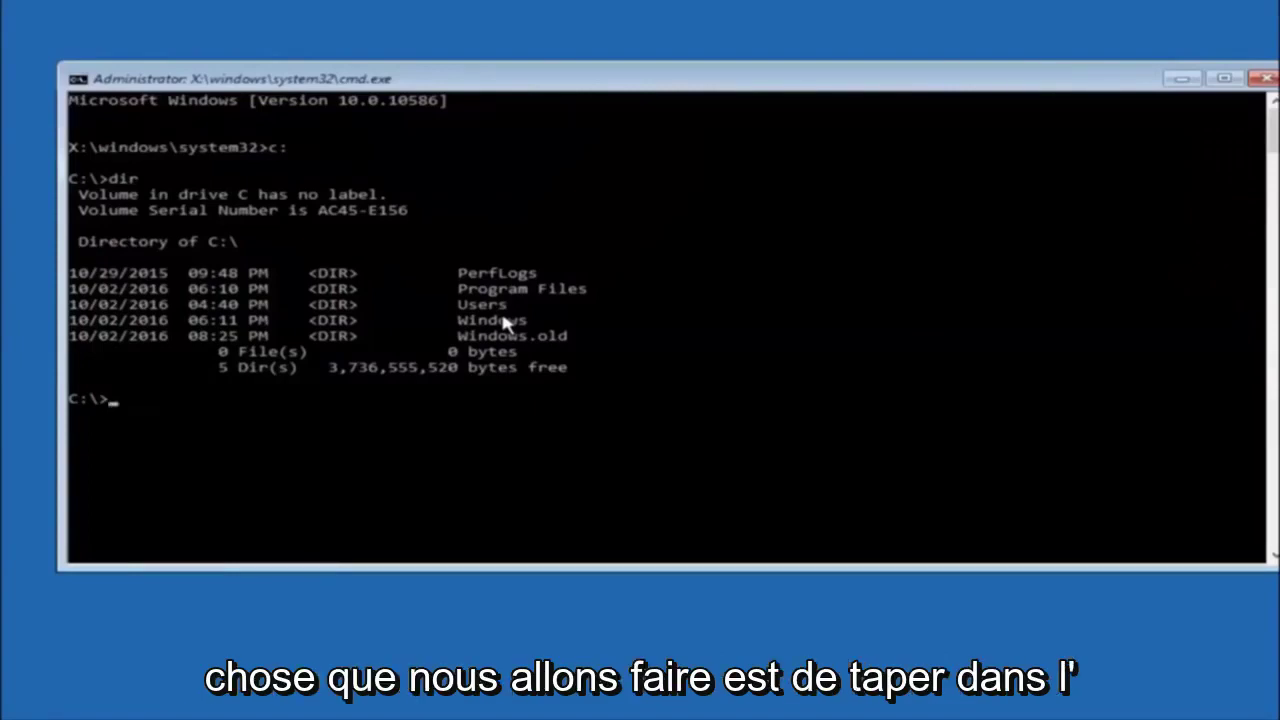
Change to the \windows\system32\config directory and create a folder named backup with md.
type("cd")
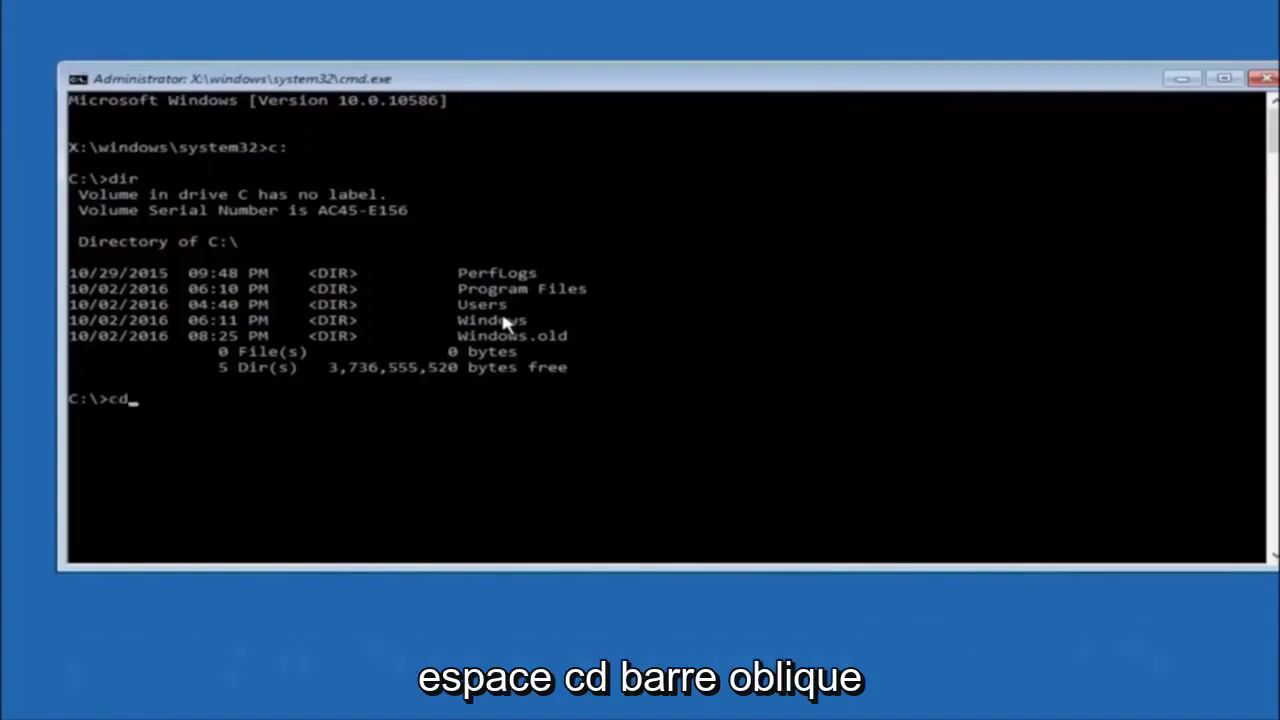
type(" \\w")
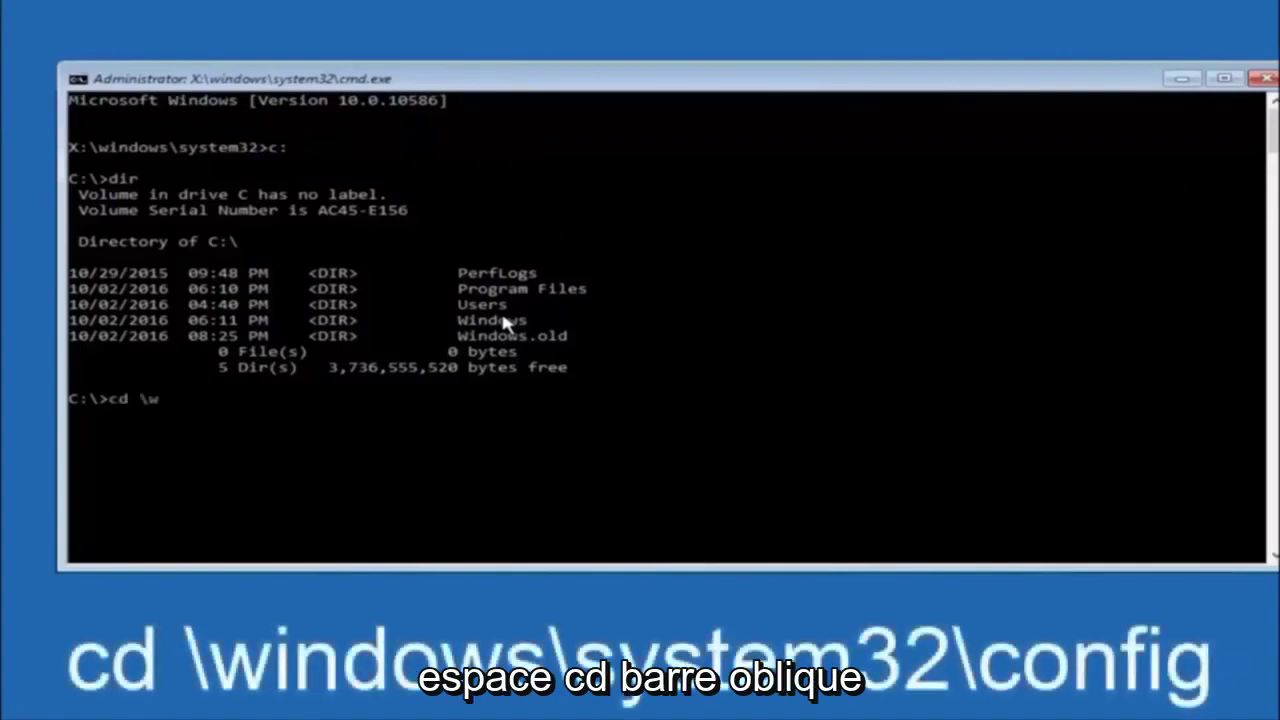
type("indows\\system32\\config")
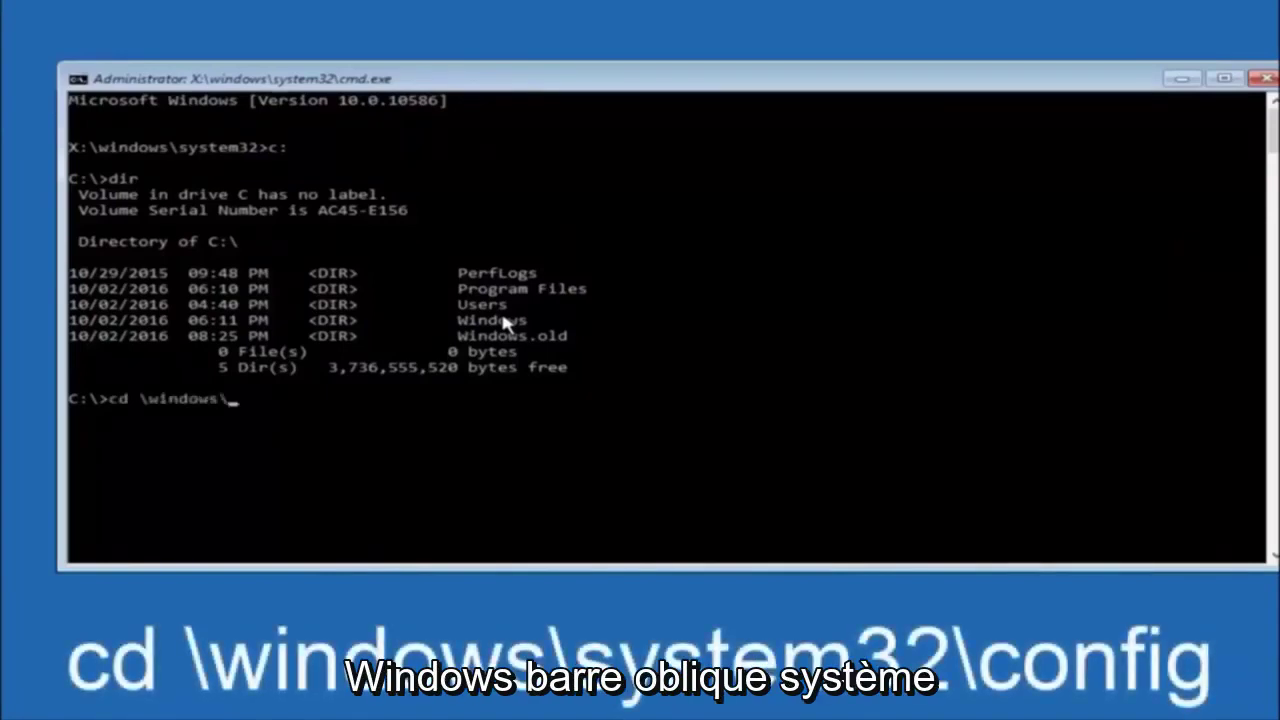
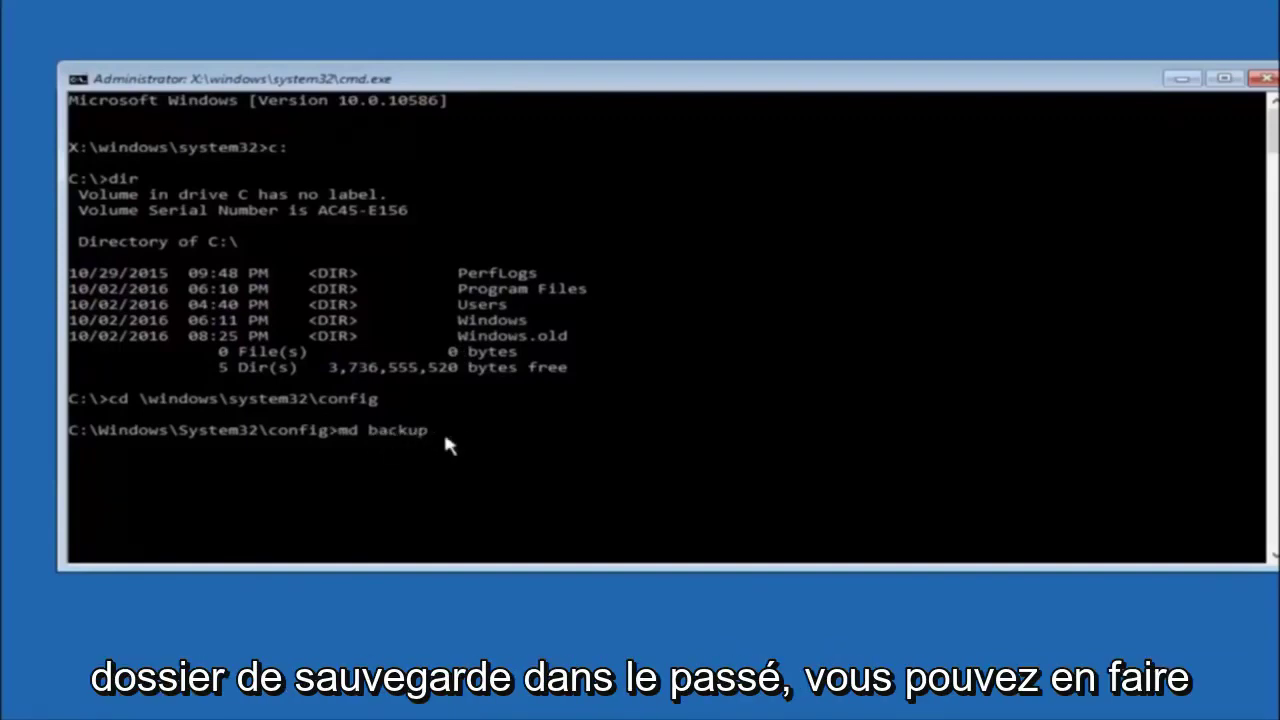
type("1")
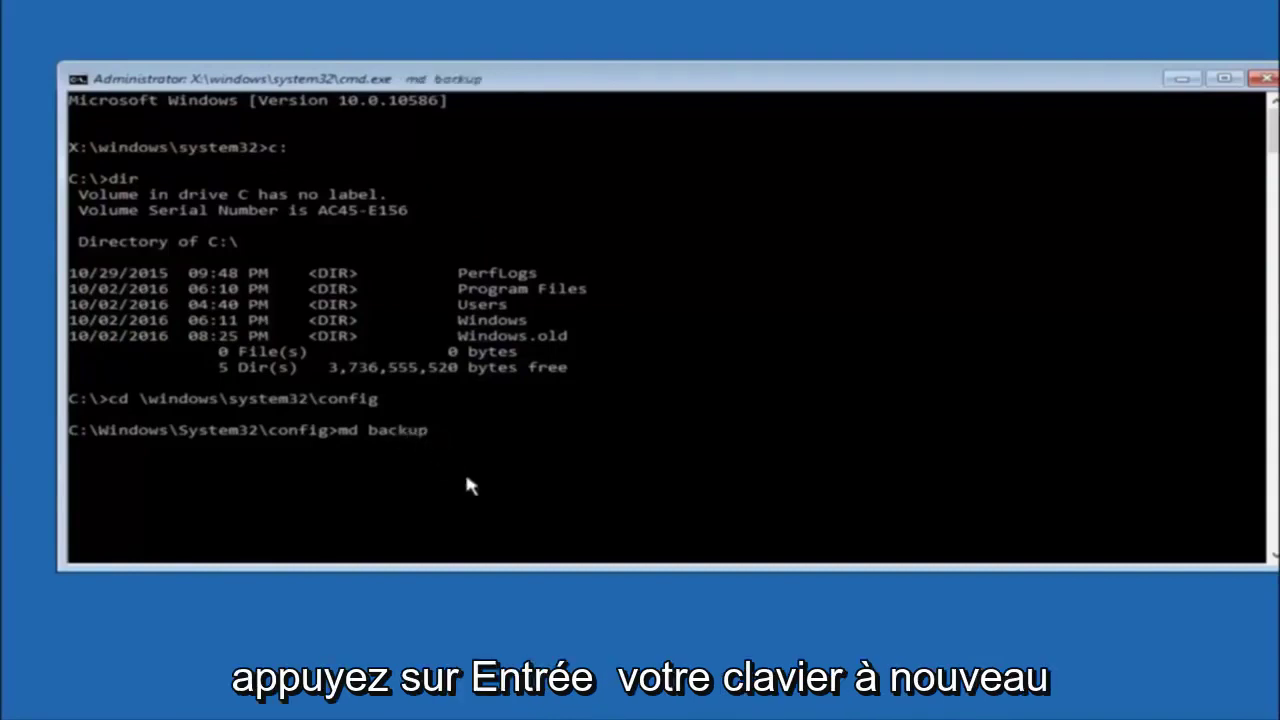
Copy all files from the config directory into the backup folder with copy *.* backup.
key("Return")
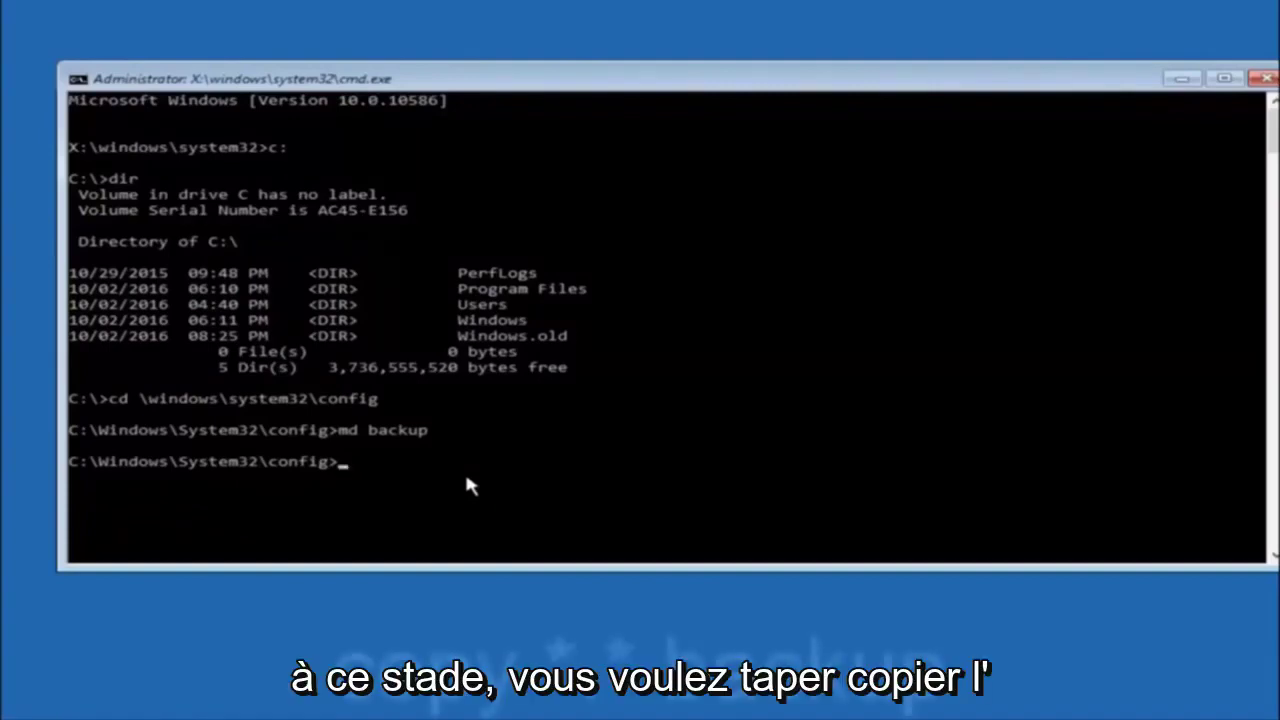
type("copy")
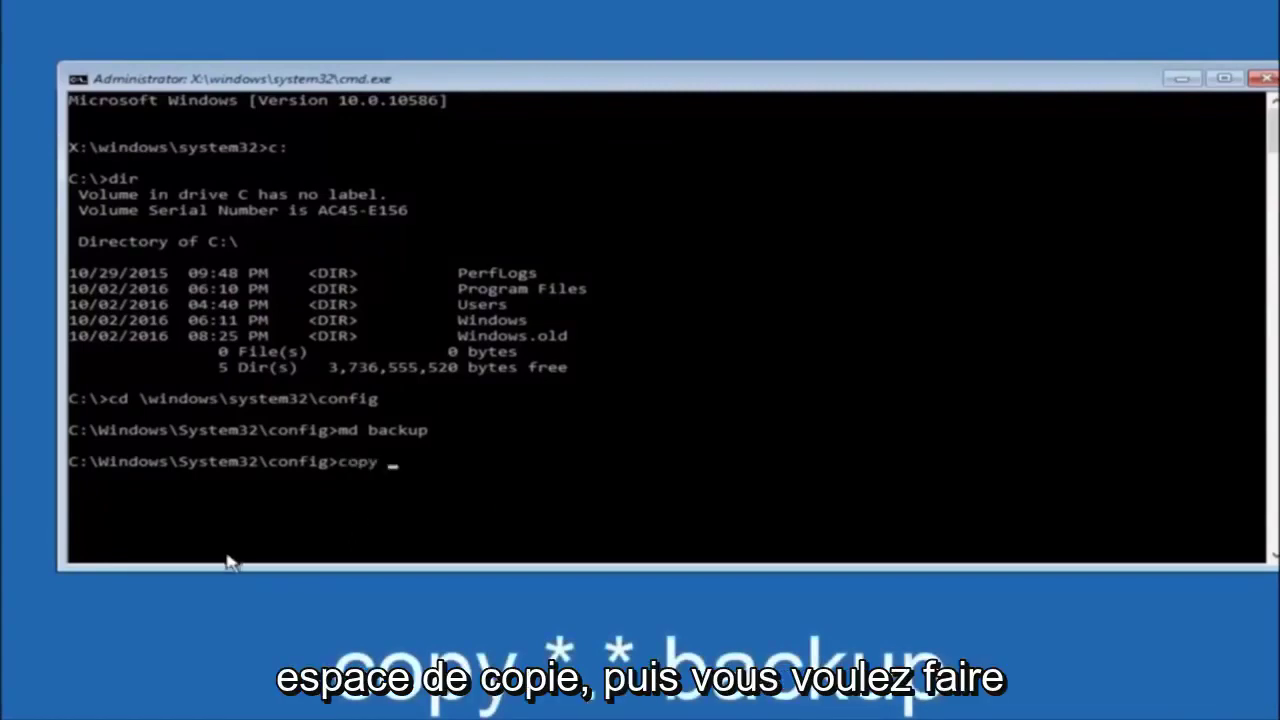
type(" *")
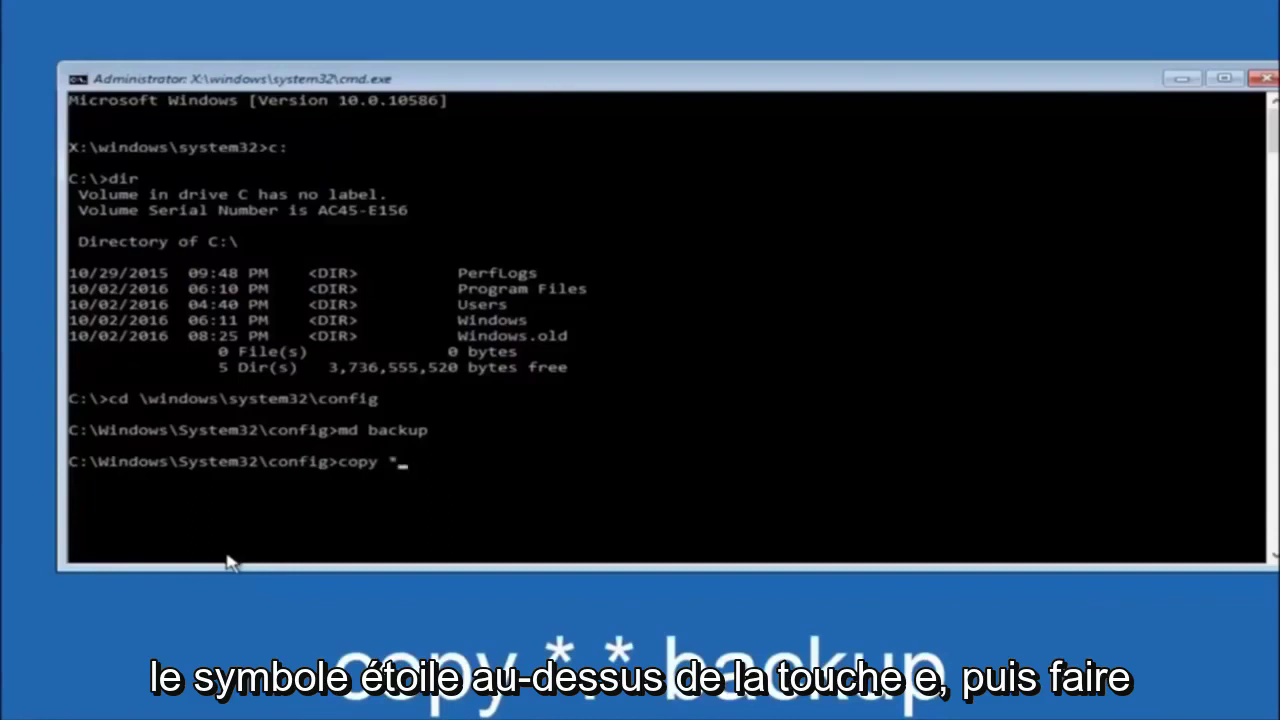
type(".*")
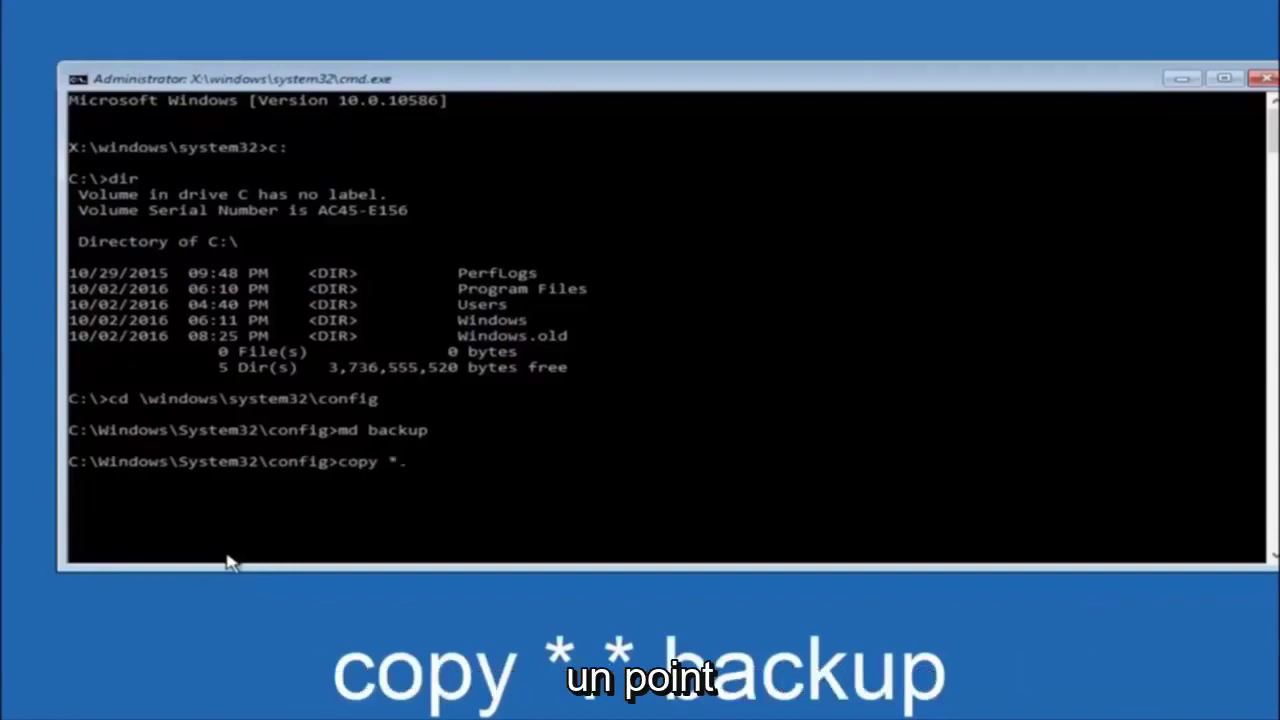
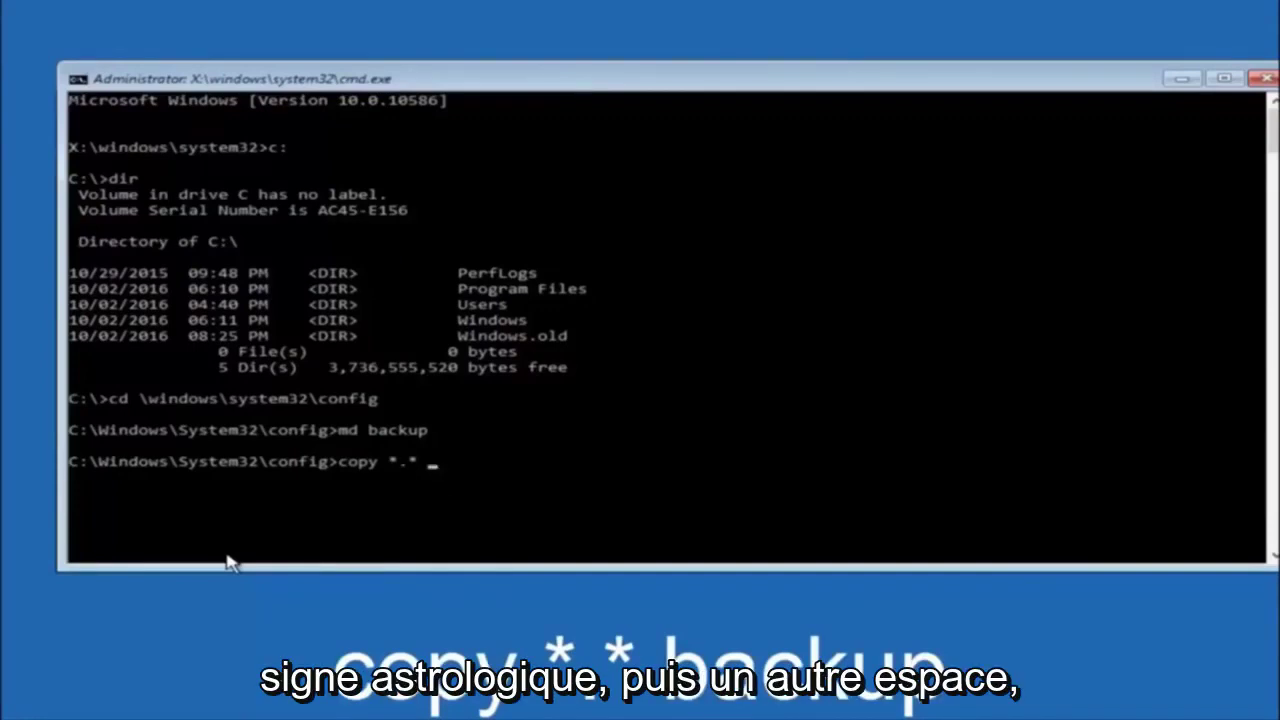
type("backup")
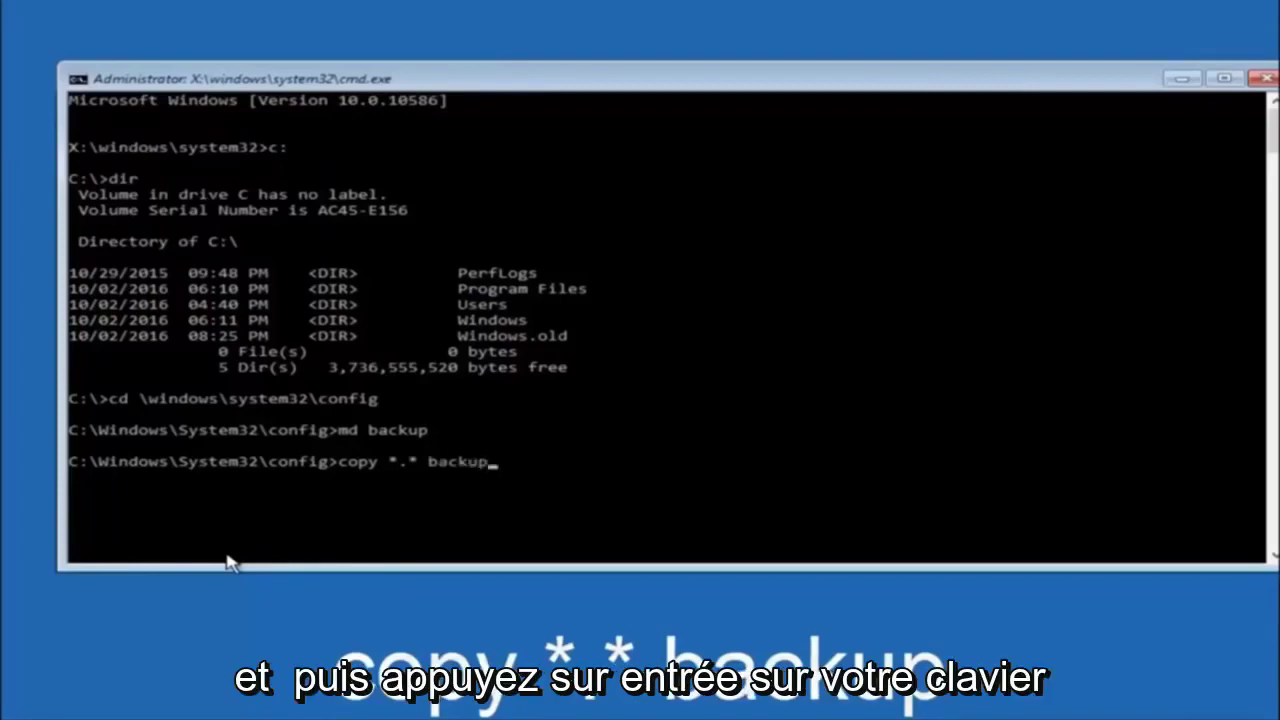
key("Return")
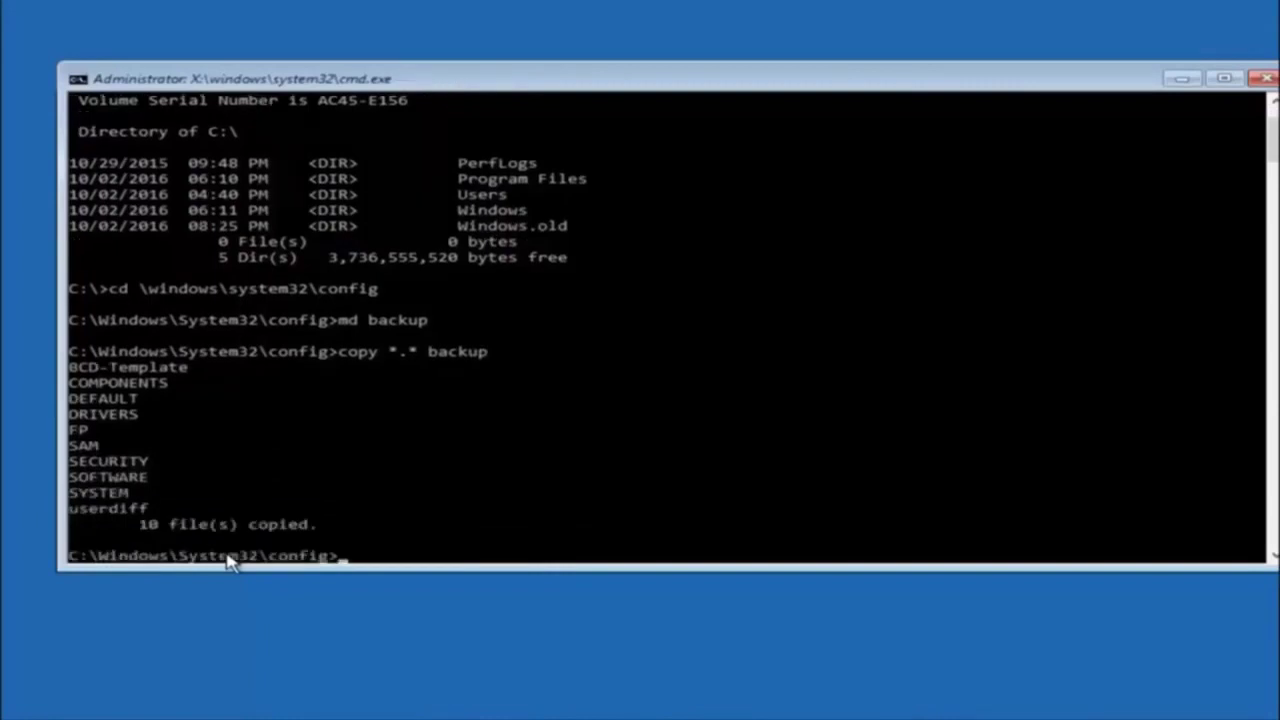
Change to the regback directory inside config and list its contents with dir.
type("dir")
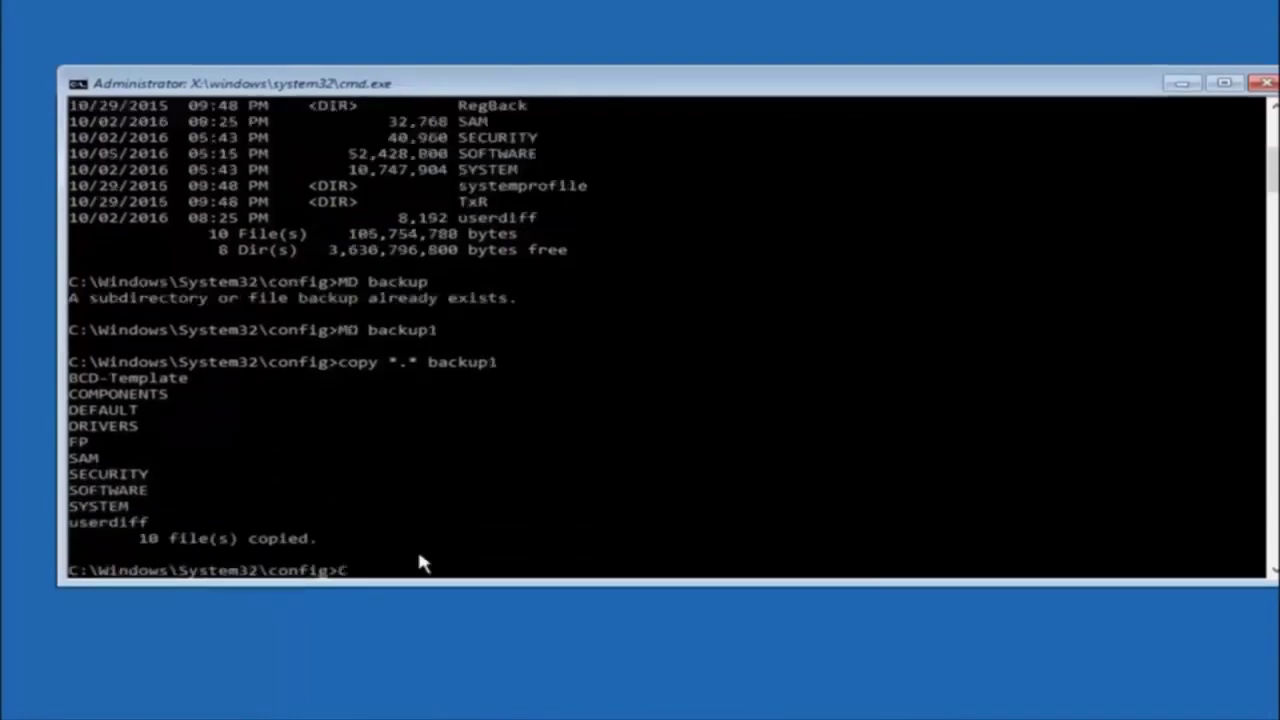
type("D reg")
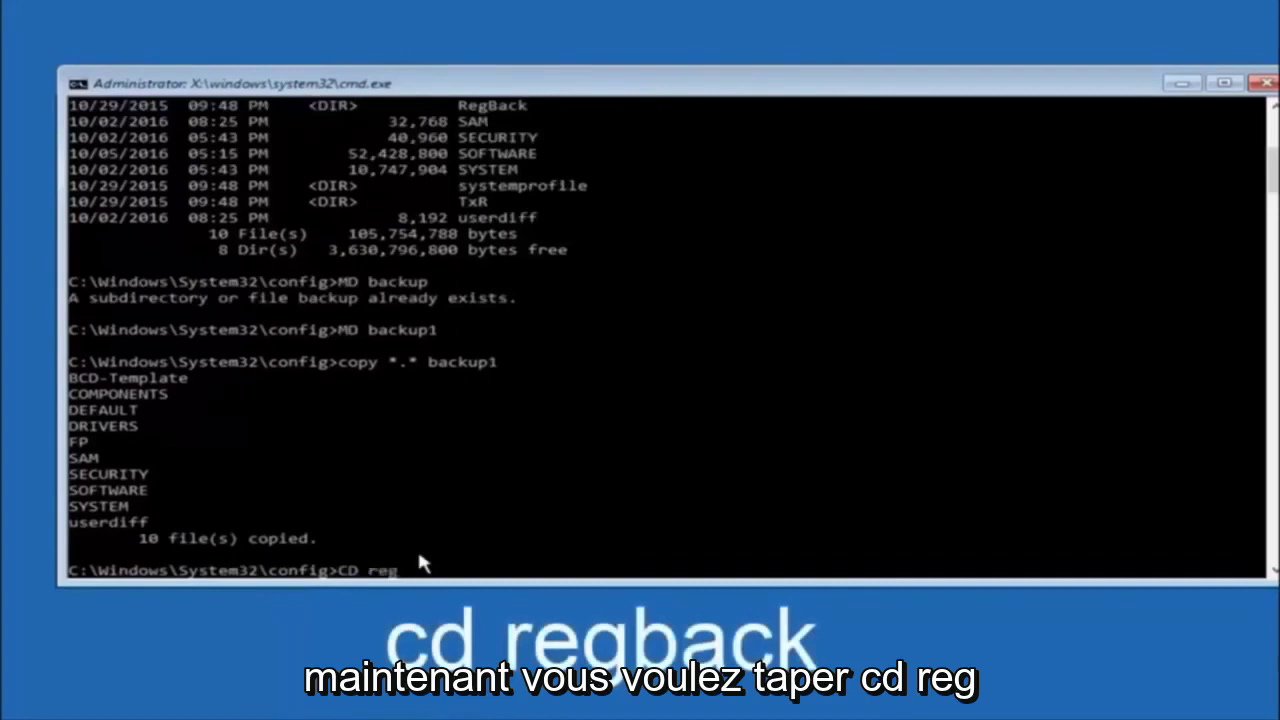
type("back")
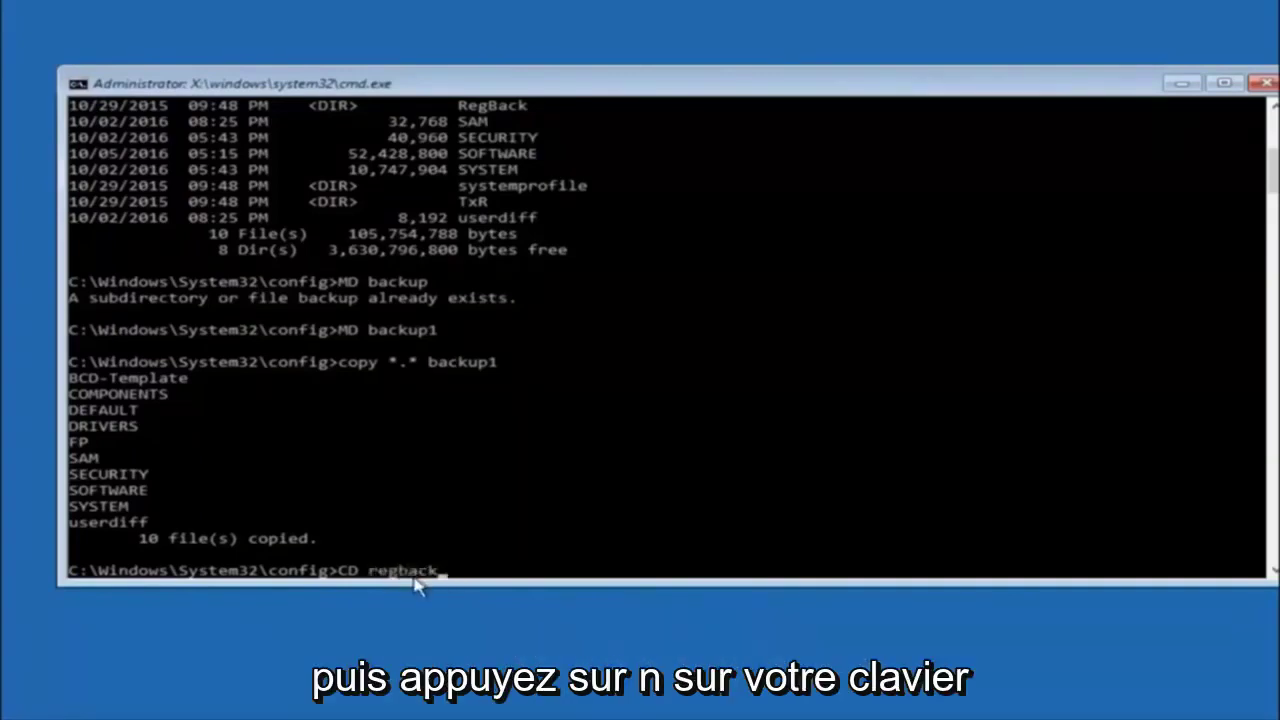
key("Return")
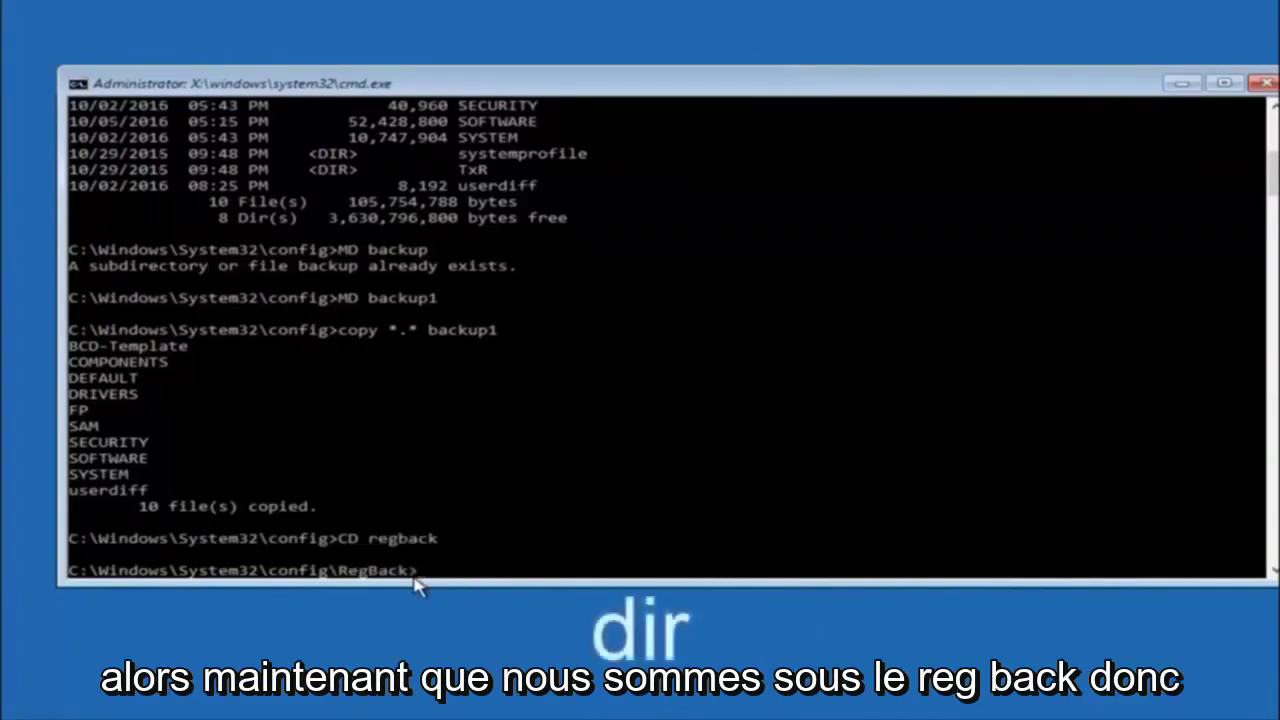
type("dir")
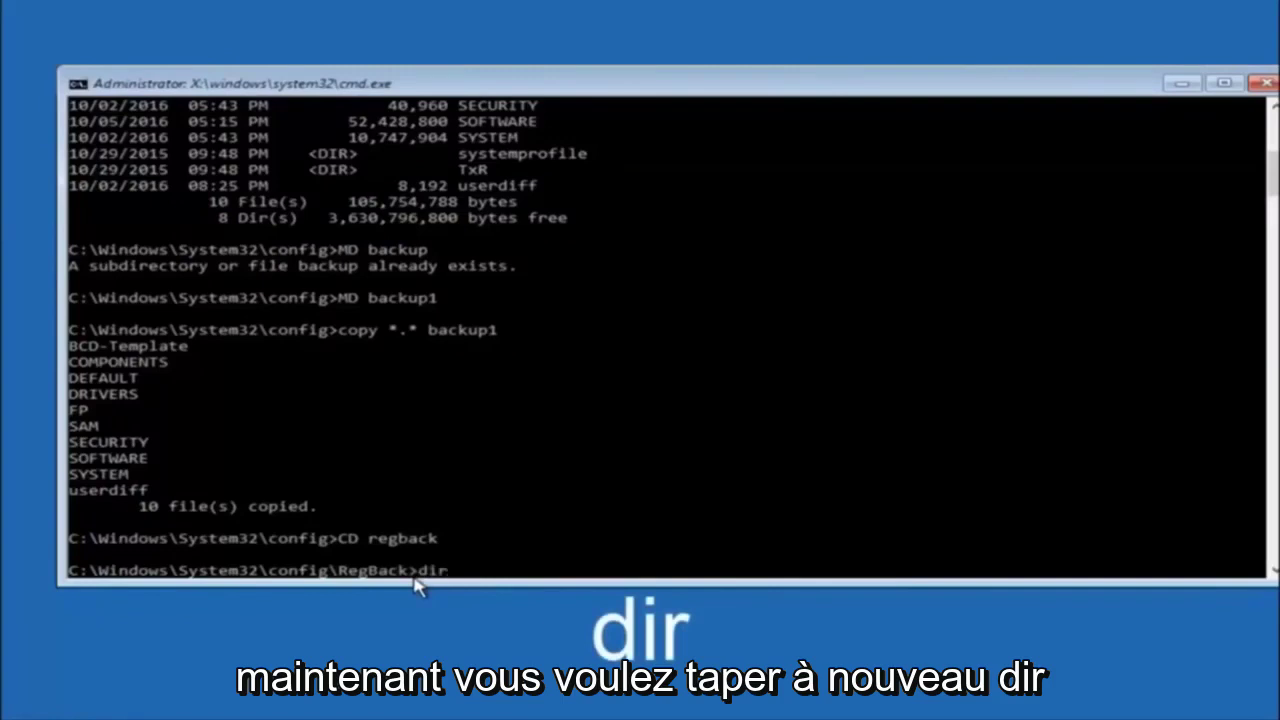
key("Return")
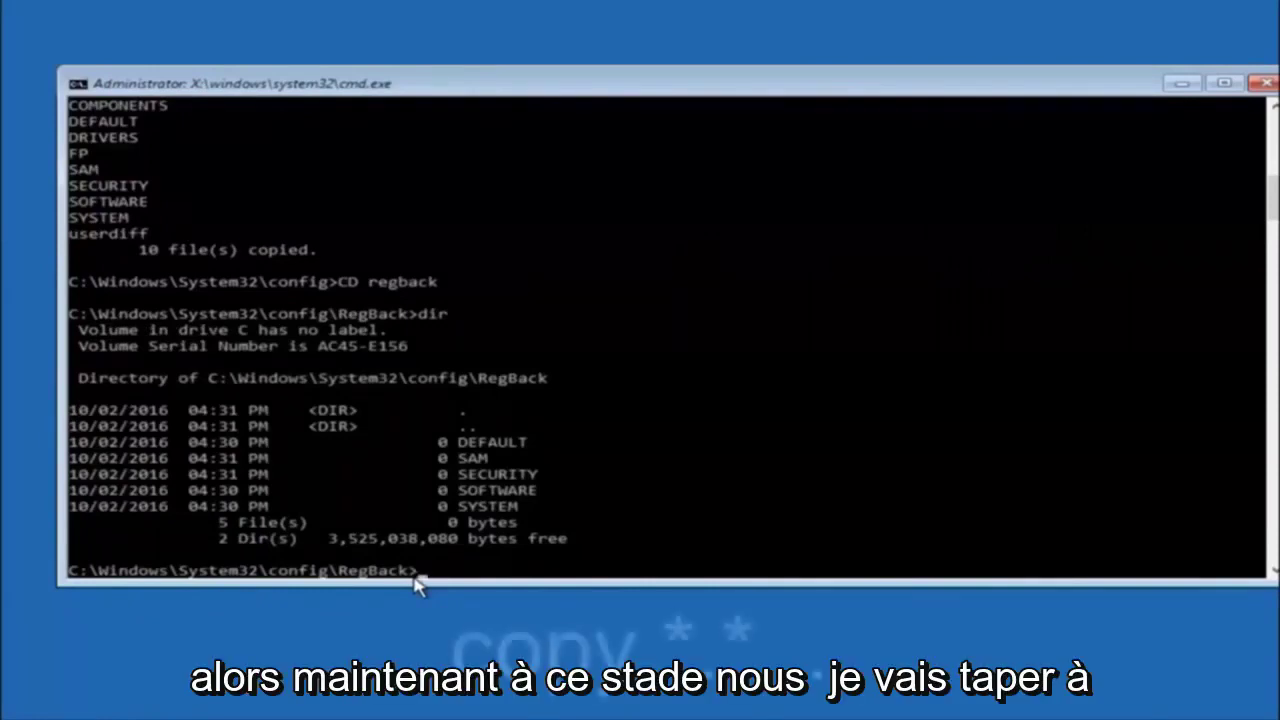
Copy all RegBack files to the parent directory with copy *.* .., overwriting all existing files, and close the Command Prompt.
type("copy *.* ..")
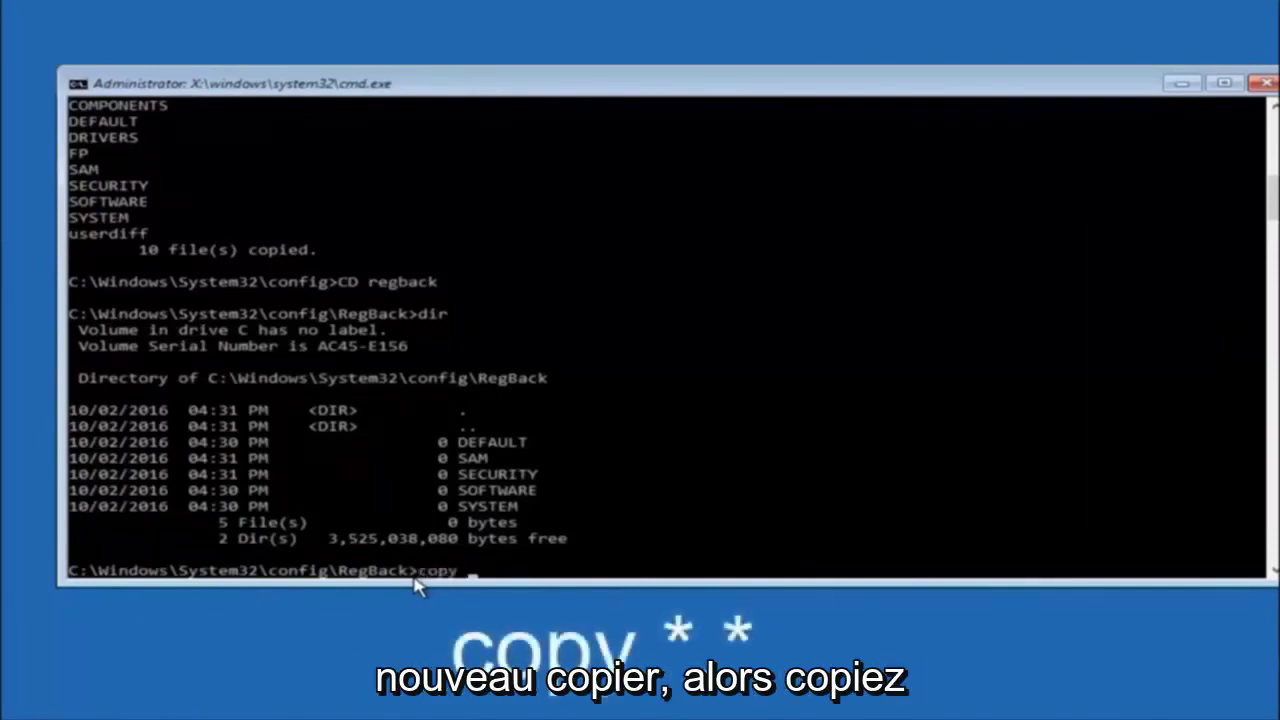
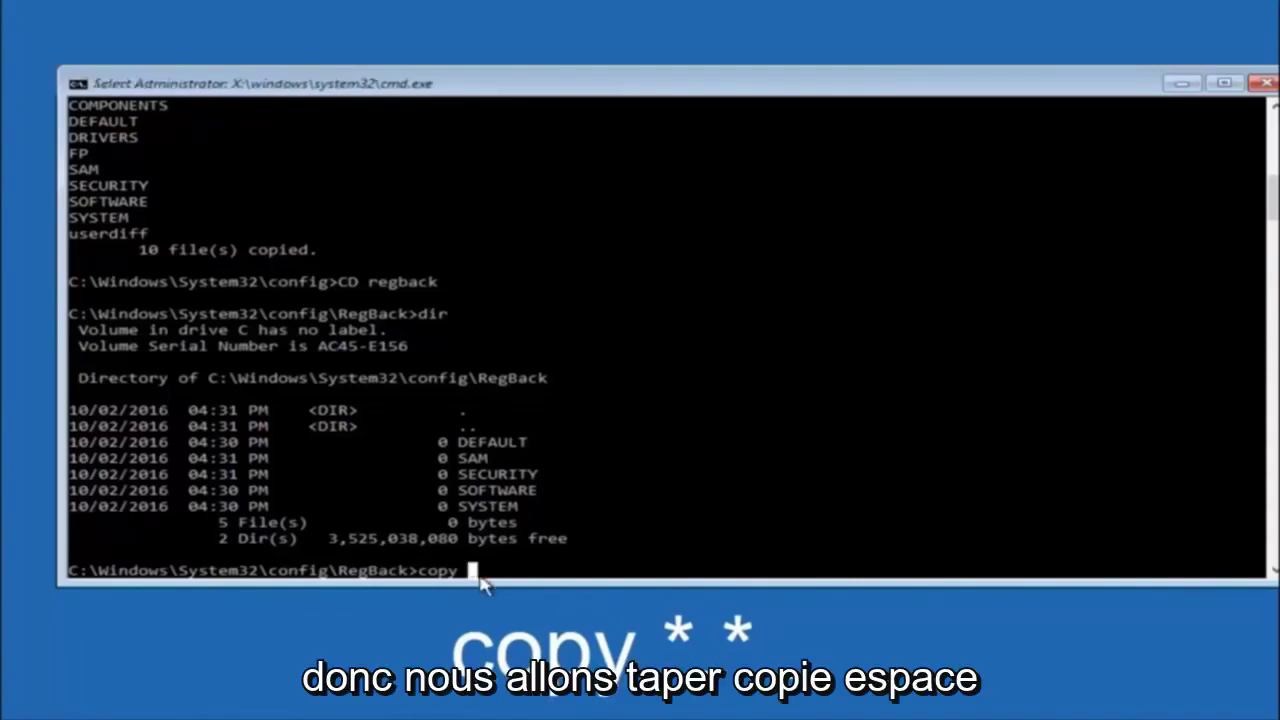
type("*")
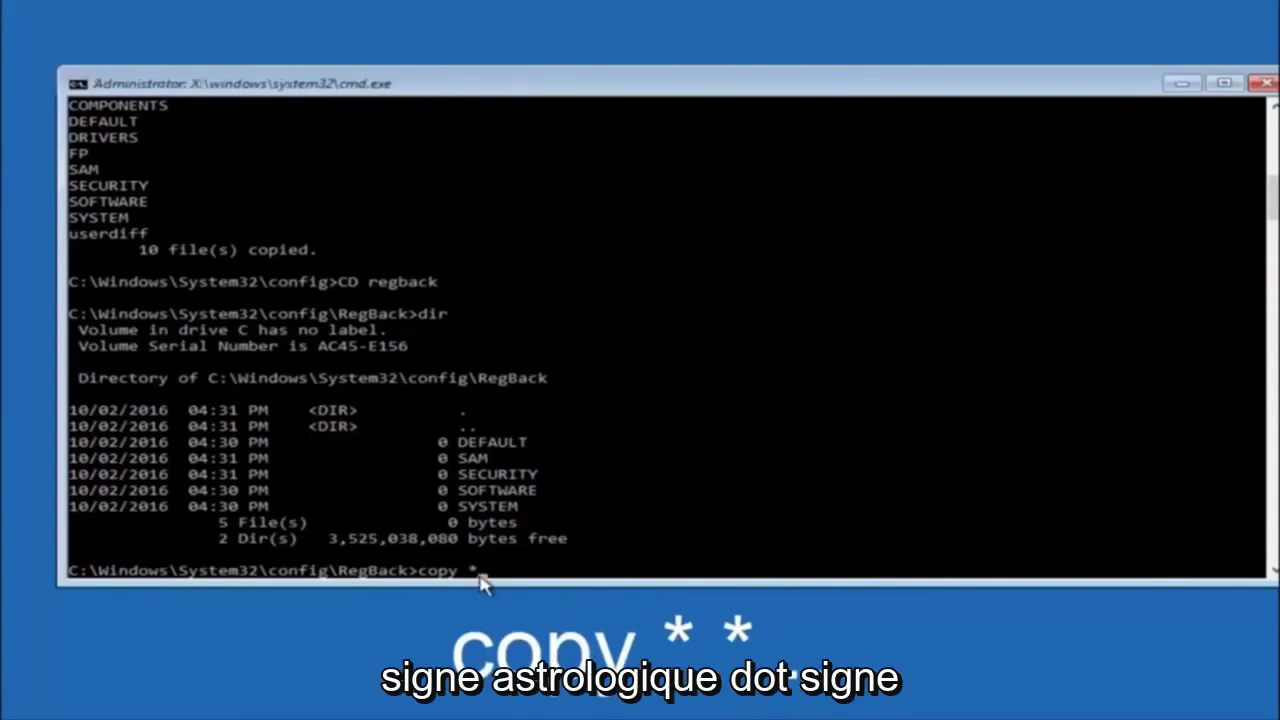
type(".")
type(".*")
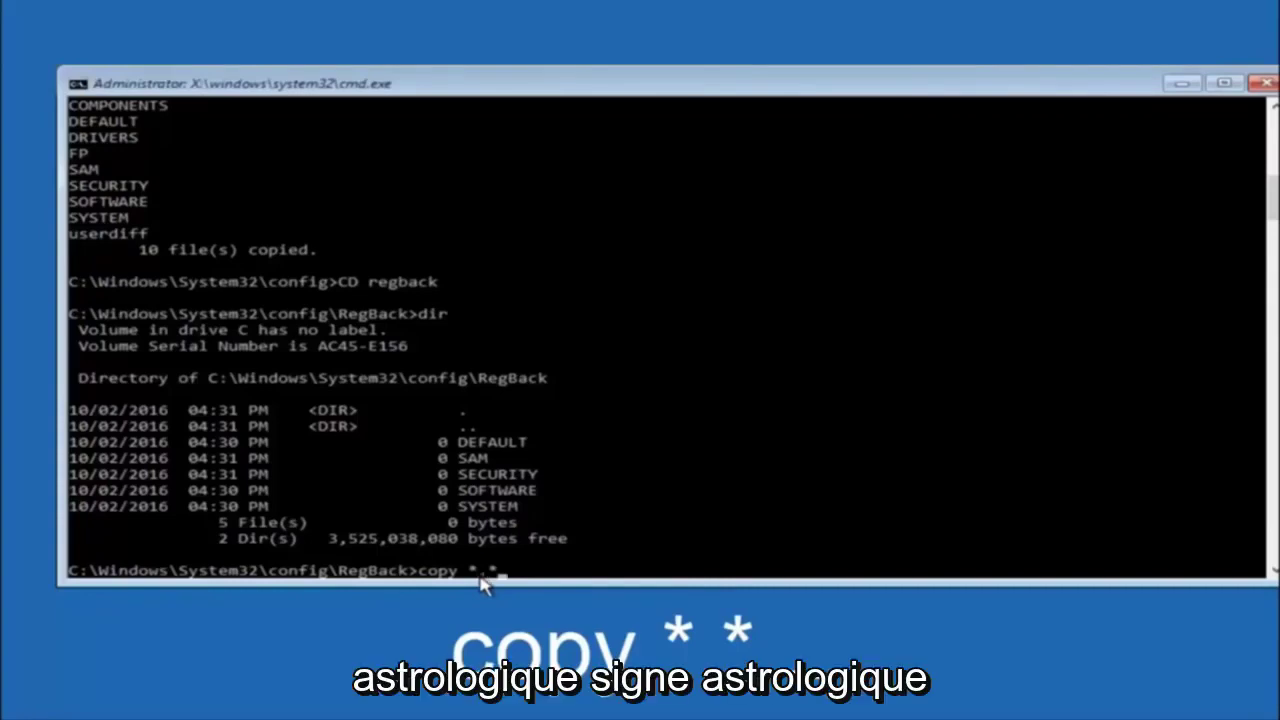
type(" ..")
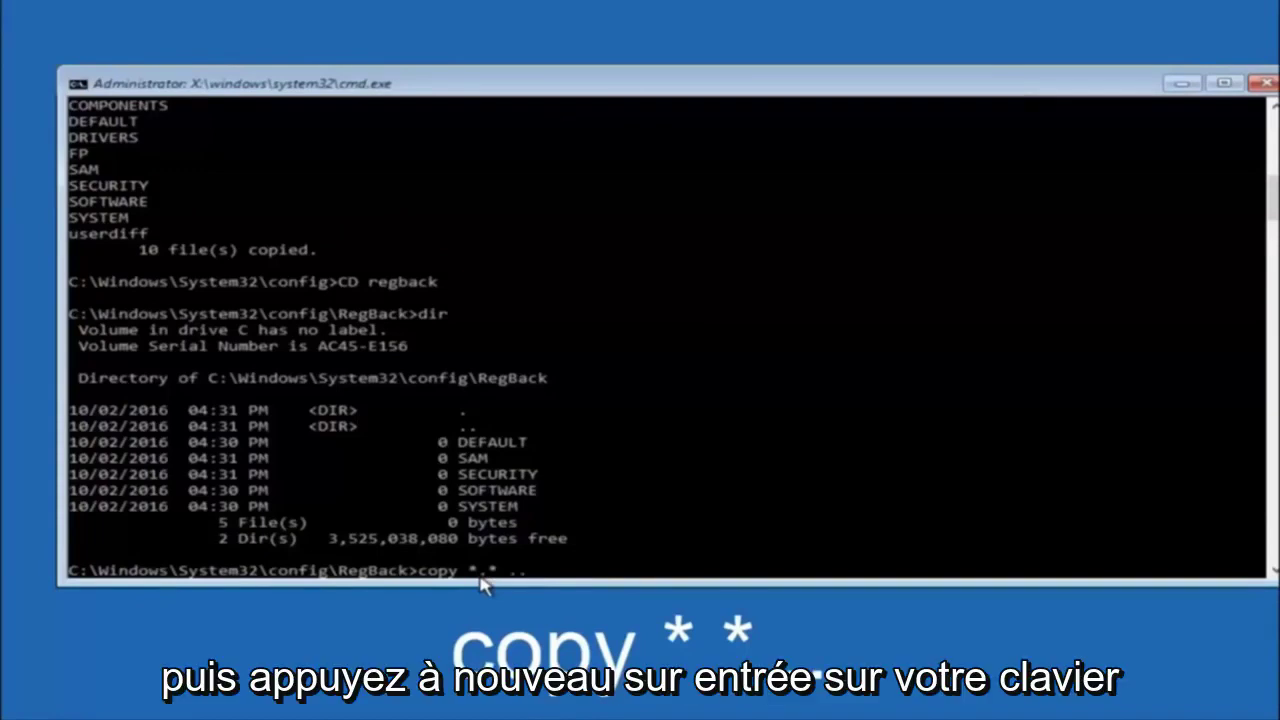
key("Return")
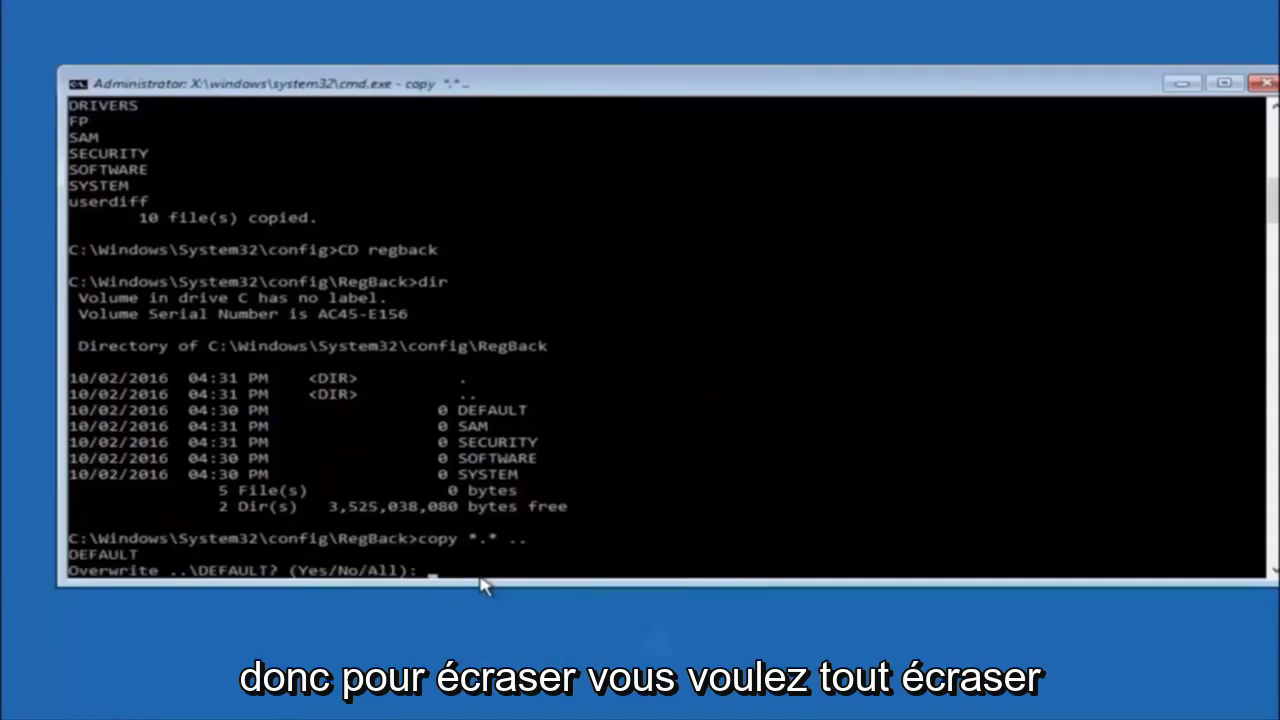
type("A")
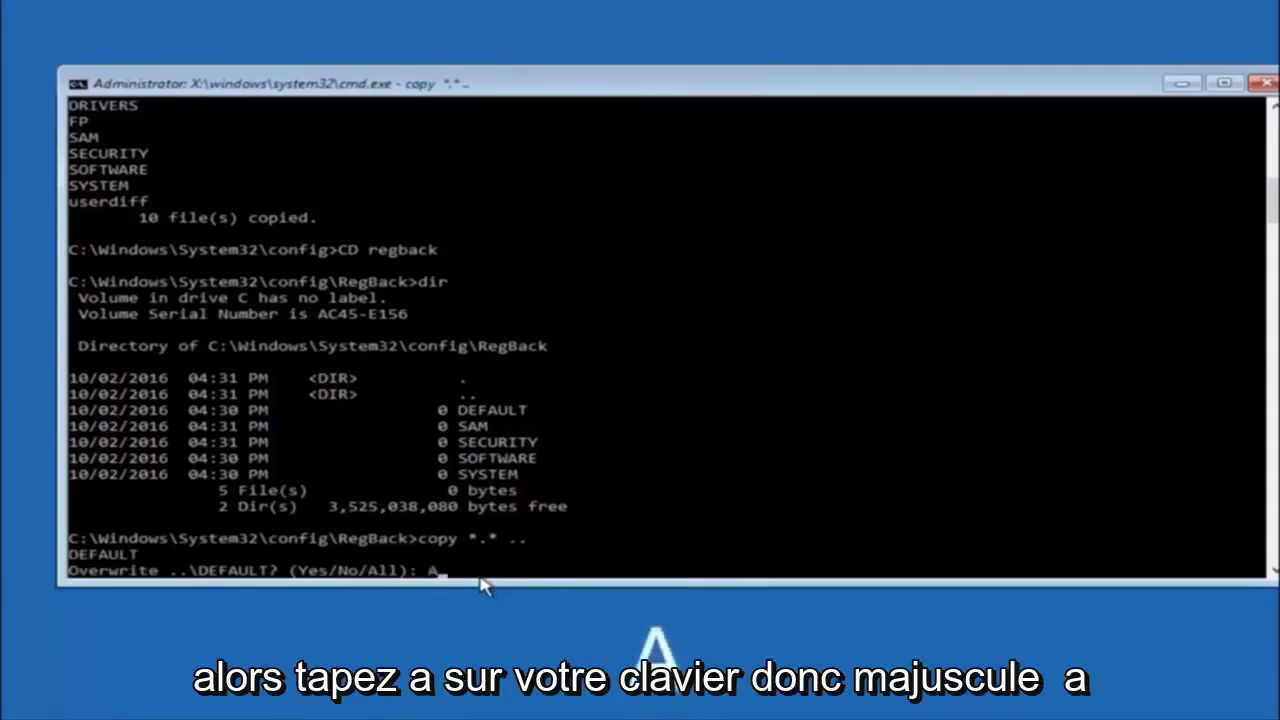
key("Return")
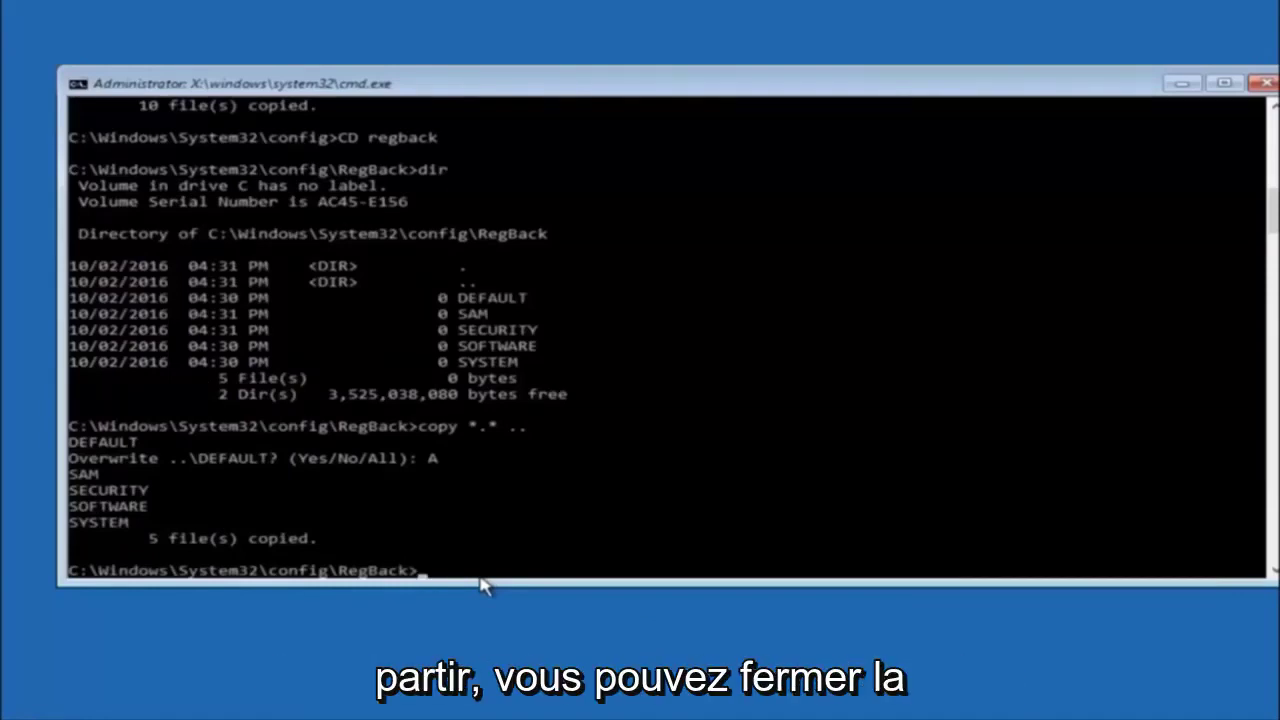
left_click(1266, 83)
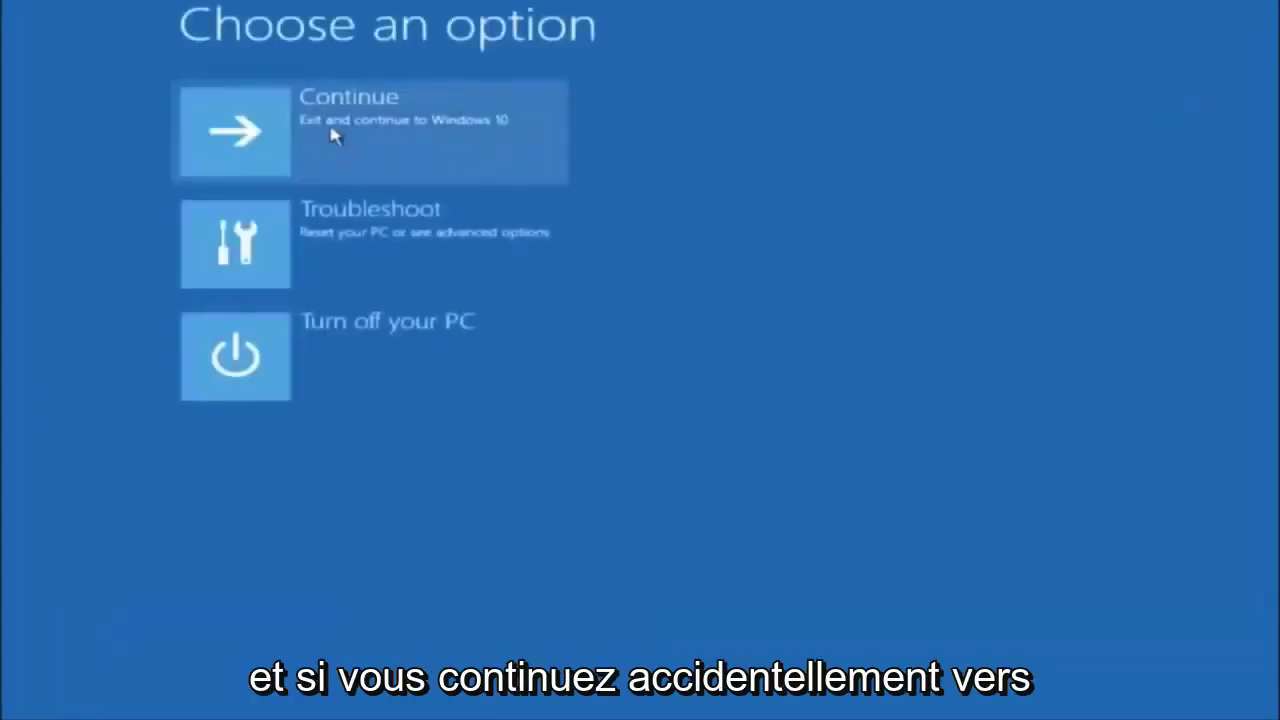